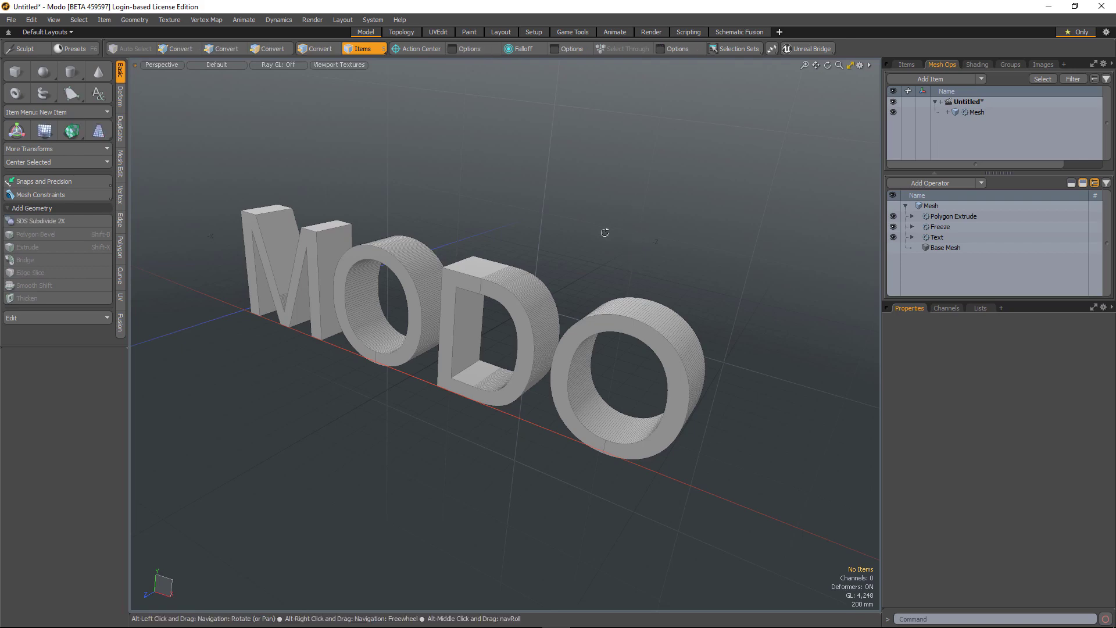
# Step: Add a Polygon Bevel mesh operation above the Polygon Extrude in the MODO text mesh's operator stack
pyautogui.keyDown('alt'); pyautogui.moveTo(604, 231); pyautogui.dragTo(586, 227); pyautogui.keyUp('alt')
pyautogui.click(942, 216)
pyautogui.click(924, 184)
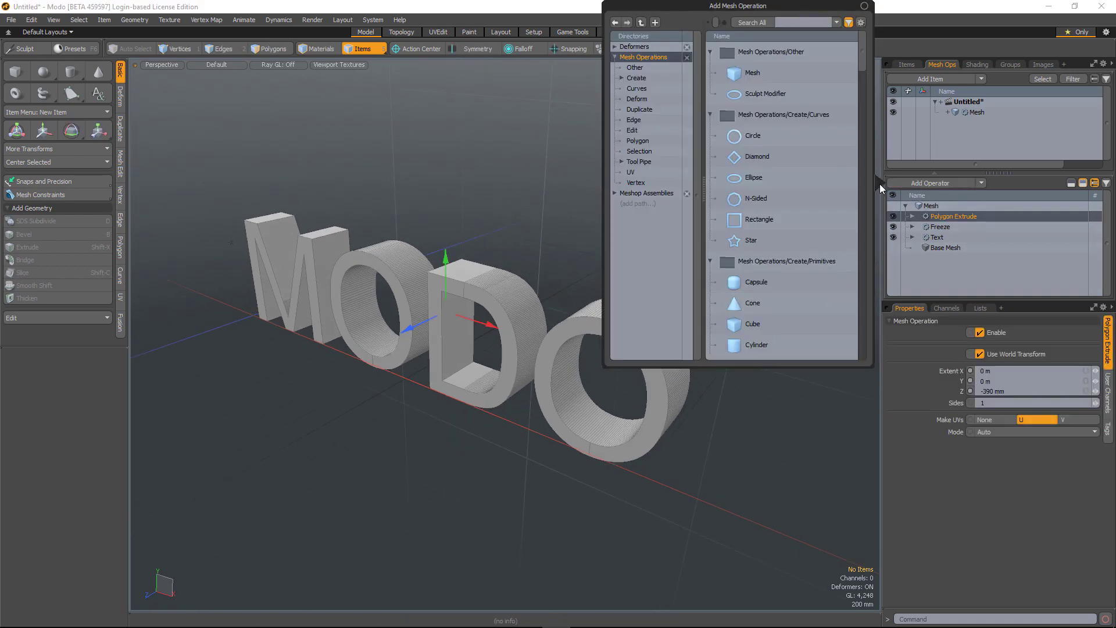
pyautogui.doubleClick(786, 156)
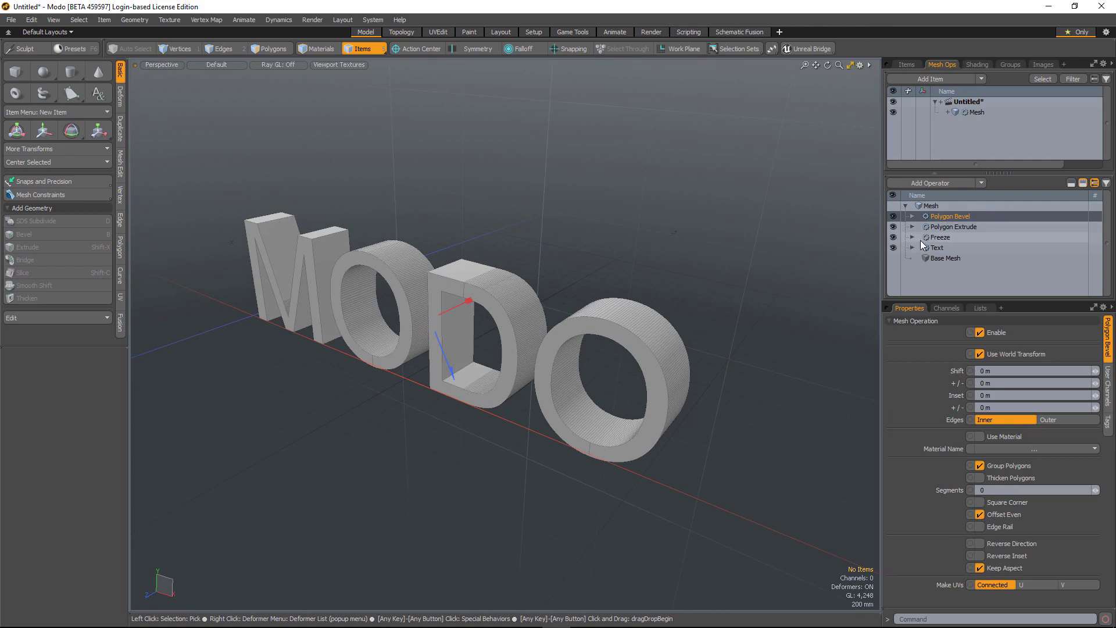
# Step: Add a Select by Previous Operation selection to the Polygon Bevel operator
pyautogui.click(912, 217)
pyautogui.click(920, 237)
pyautogui.click(929, 248)
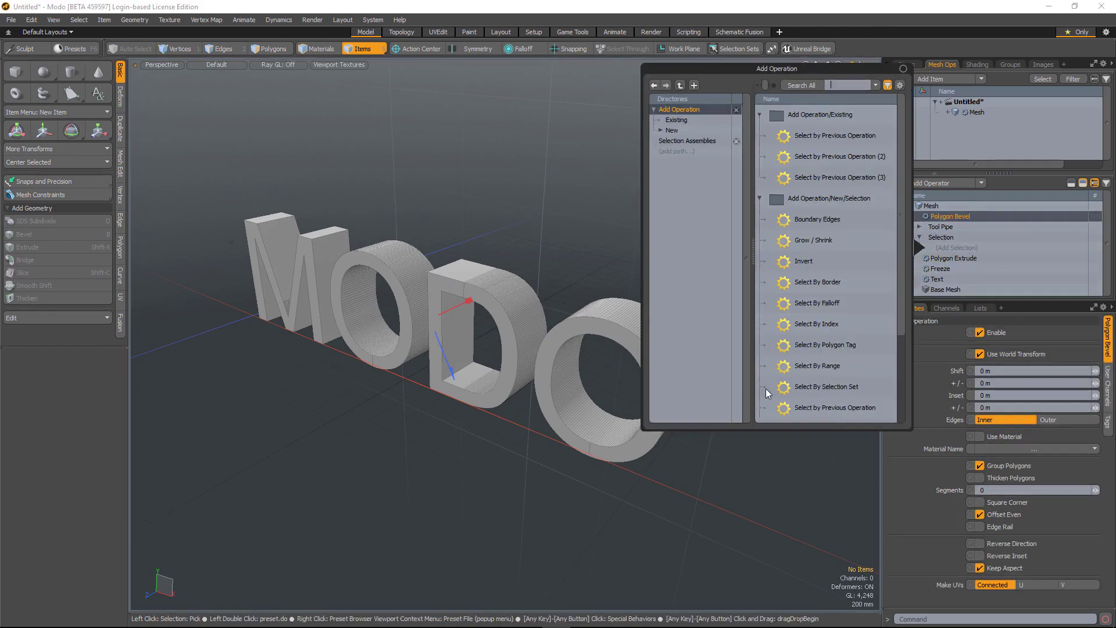
pyautogui.doubleClick(829, 415)
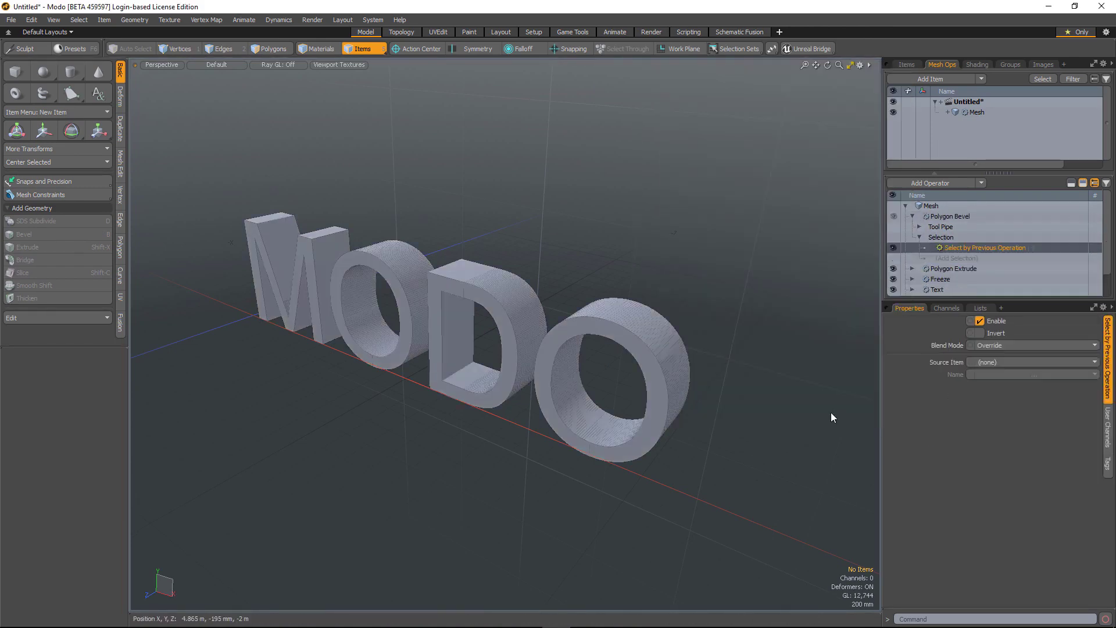
# Step: Set the selection operator's source item to Polygon Extrude and its name to Sides
pyautogui.click(1009, 362)
pyautogui.click(1004, 387)
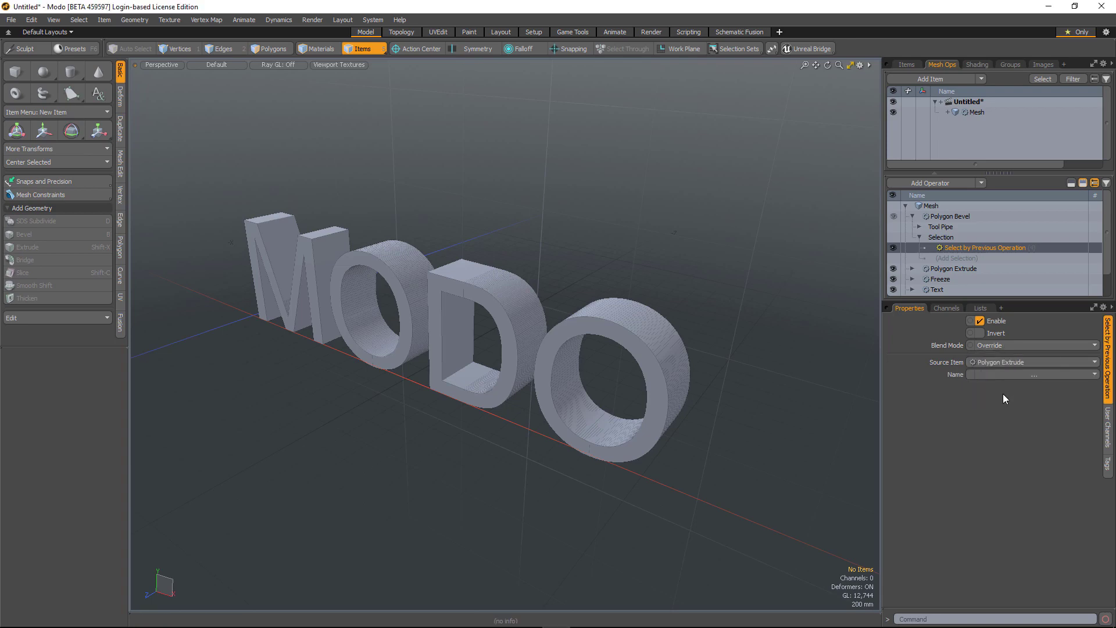
pyautogui.click(1001, 375)
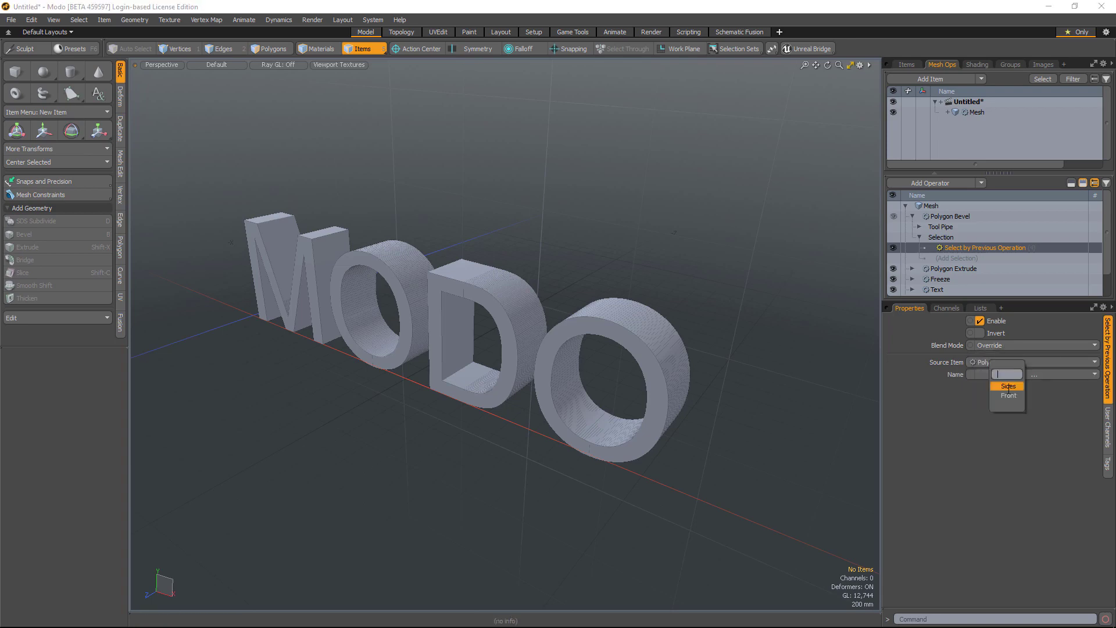
pyautogui.click(1009, 387)
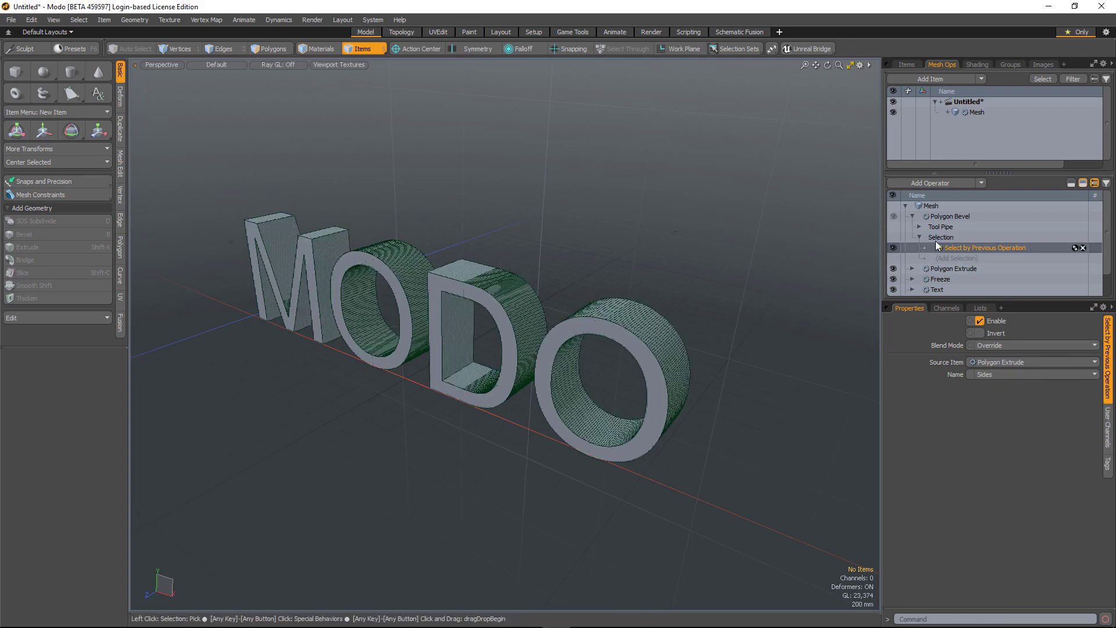
# Step: Bevel the extruded sides of the letters with a shift of about 35 mm and an inset of about 43 mm
pyautogui.click(926, 216)
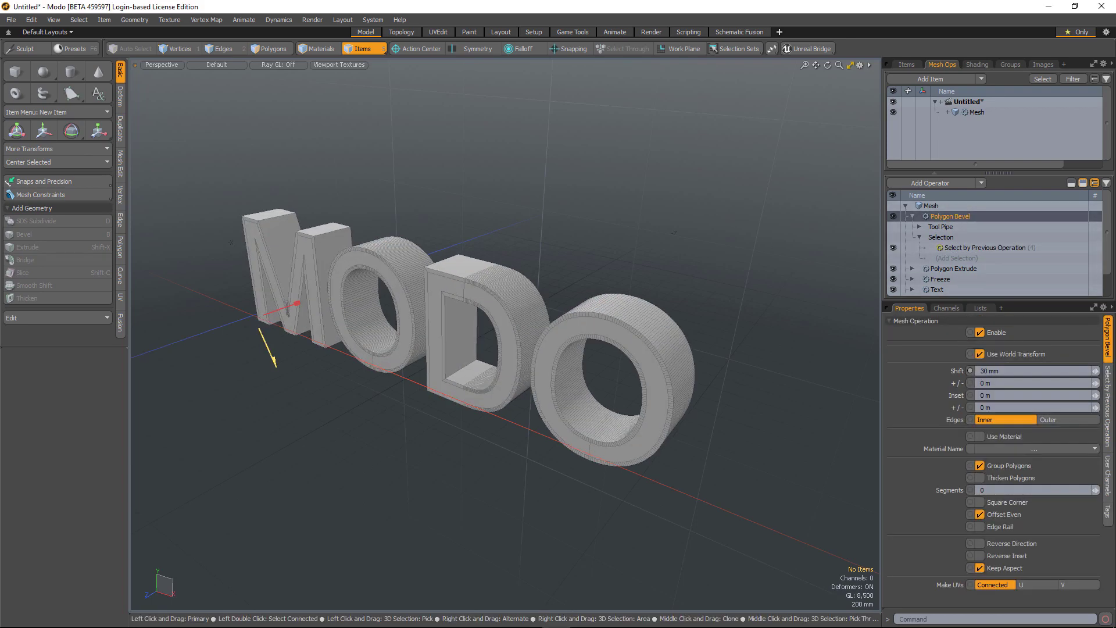
pyautogui.moveTo(297, 308); pyautogui.dragTo(351, 433)
pyautogui.keyDown('alt'); pyautogui.keyDown('shift'); pyautogui.moveTo(420, 421); pyautogui.dragTo(434, 415); pyautogui.keyUp('shift'); pyautogui.keyUp('alt')
pyautogui.click(912, 217)
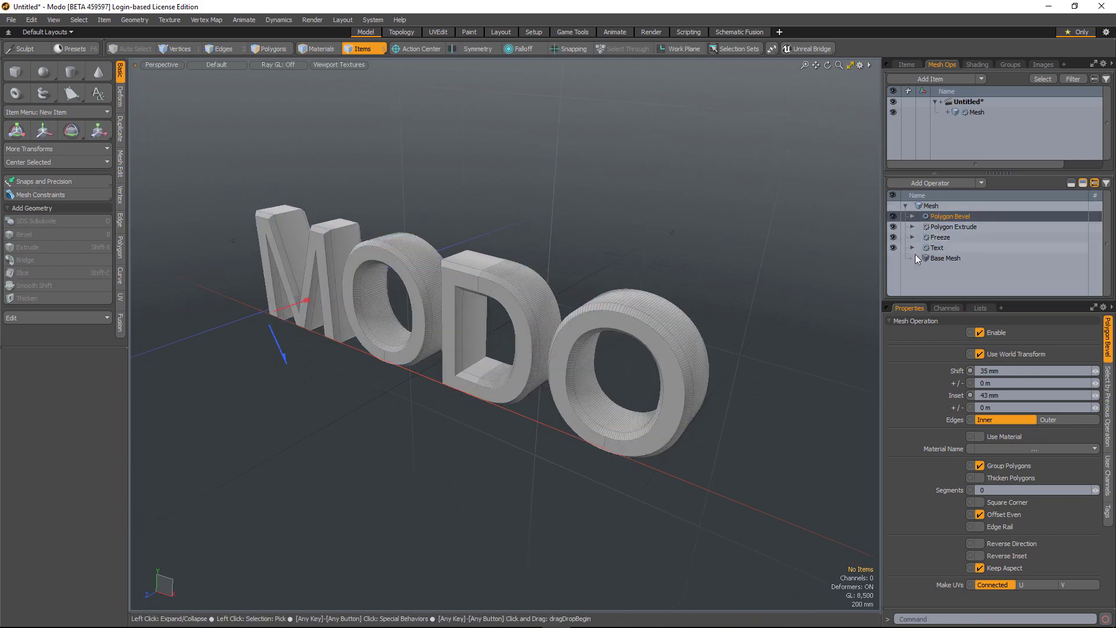
# Step: Change the Text operator's text to WOBBLE and view the beveled result on the new letters
pyautogui.click(938, 248)
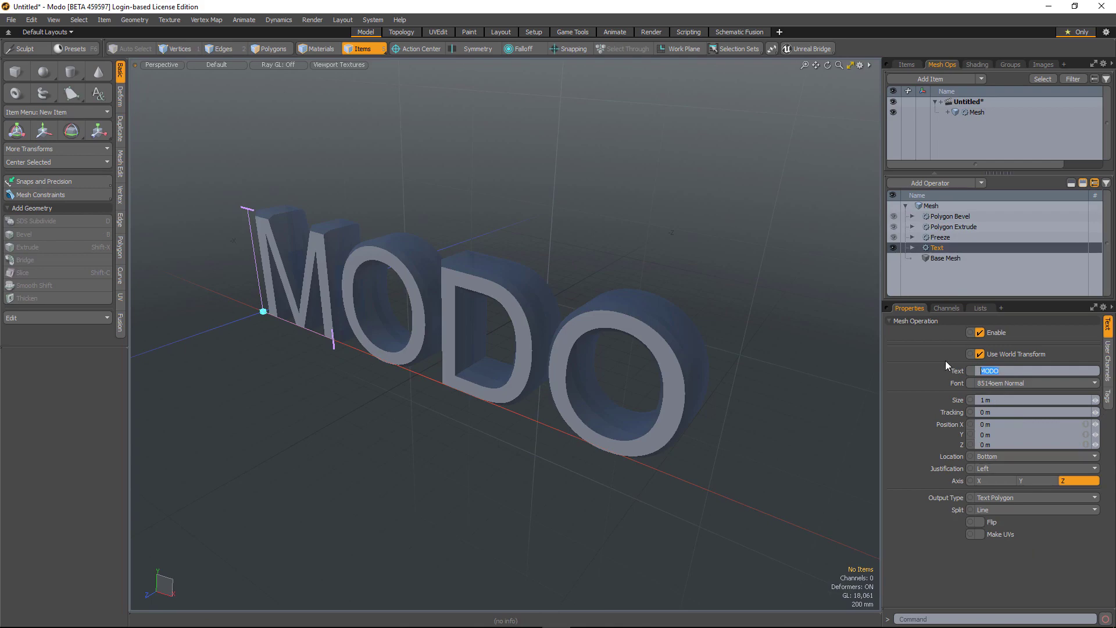
pyautogui.write('WOBBLE')
pyautogui.press('Return')
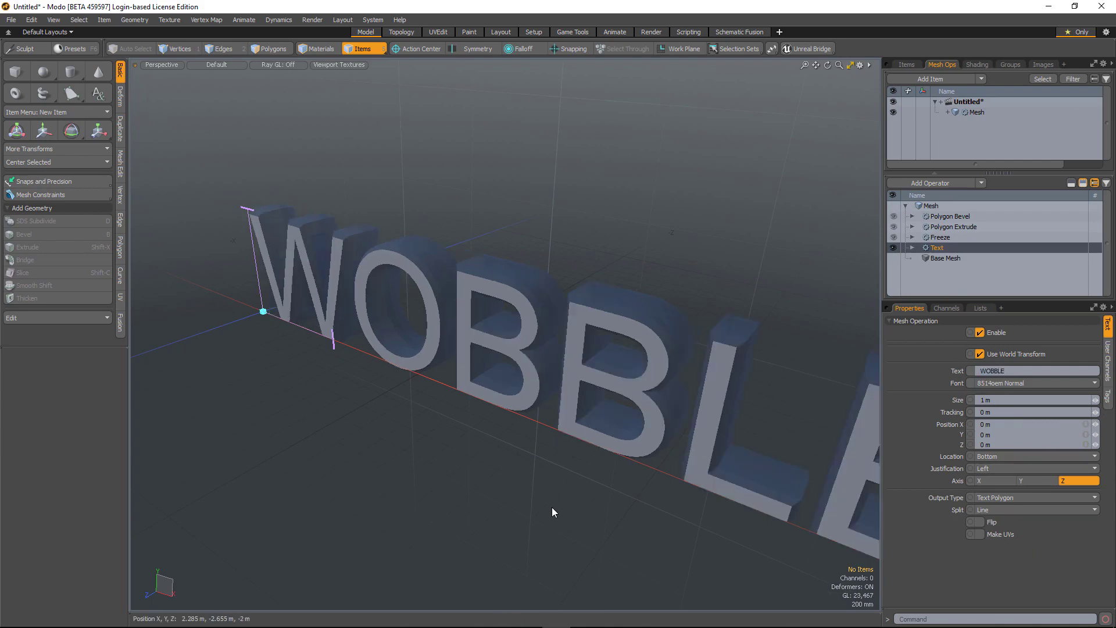
pyautogui.click(801, 234)
pyautogui.keyDown('alt'); pyautogui.moveTo(644, 319); pyautogui.dragTo(375, 293); pyautogui.keyUp('alt')
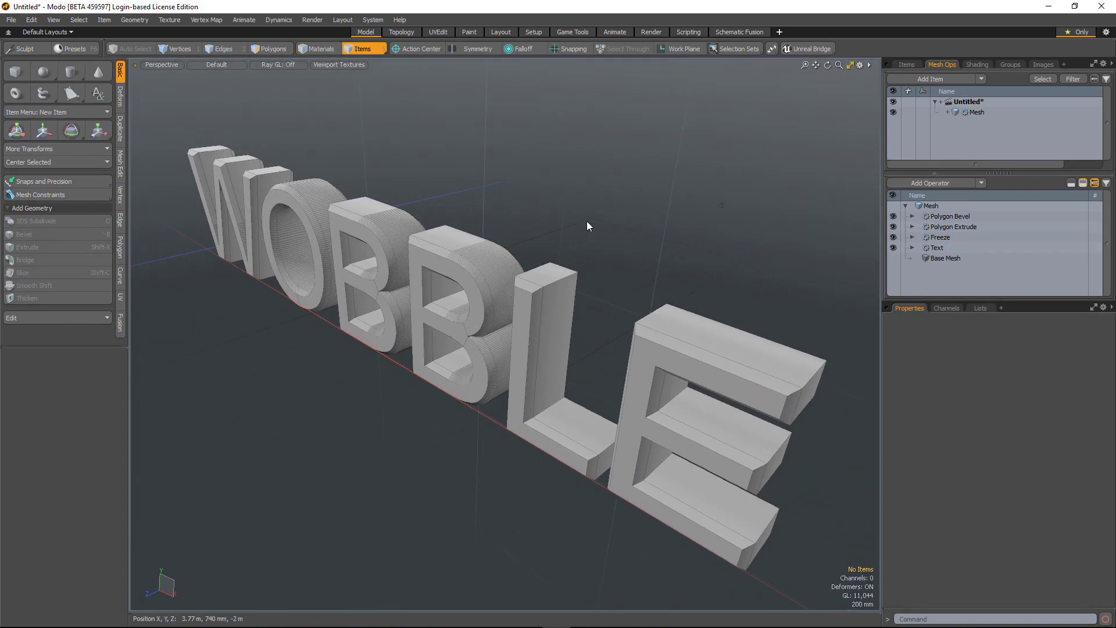
pyautogui.keyDown('alt'); pyautogui.moveTo(587, 226); pyautogui.dragTo(616, 227); pyautogui.keyUp('alt')
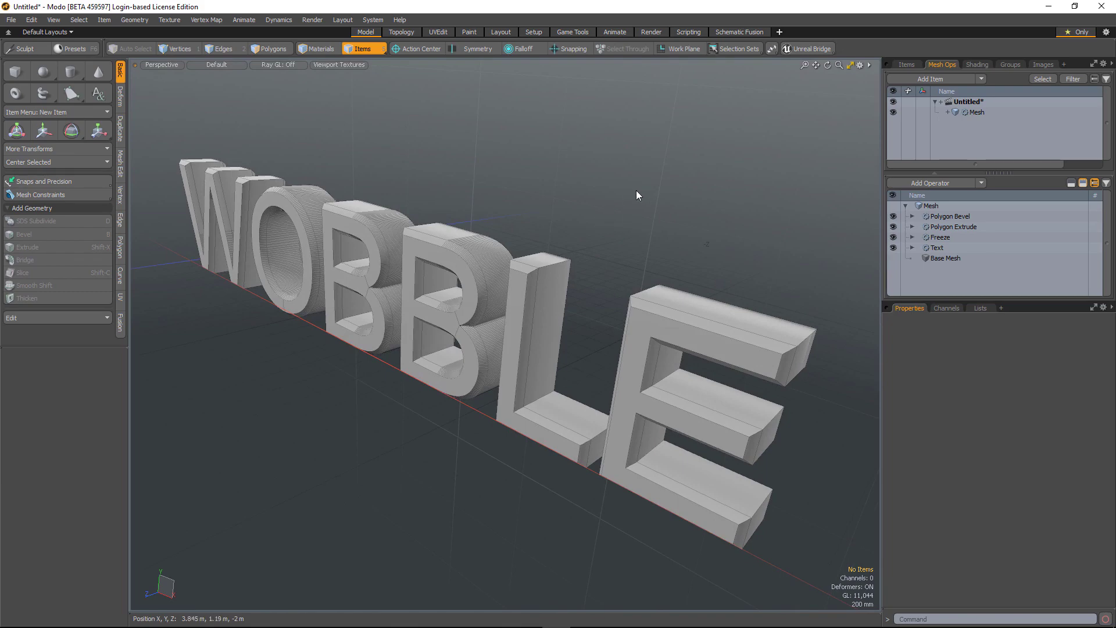
pyautogui.keyDown('alt'); pyautogui.moveTo(565, 202); pyautogui.dragTo(580, 230); pyautogui.keyUp('alt')
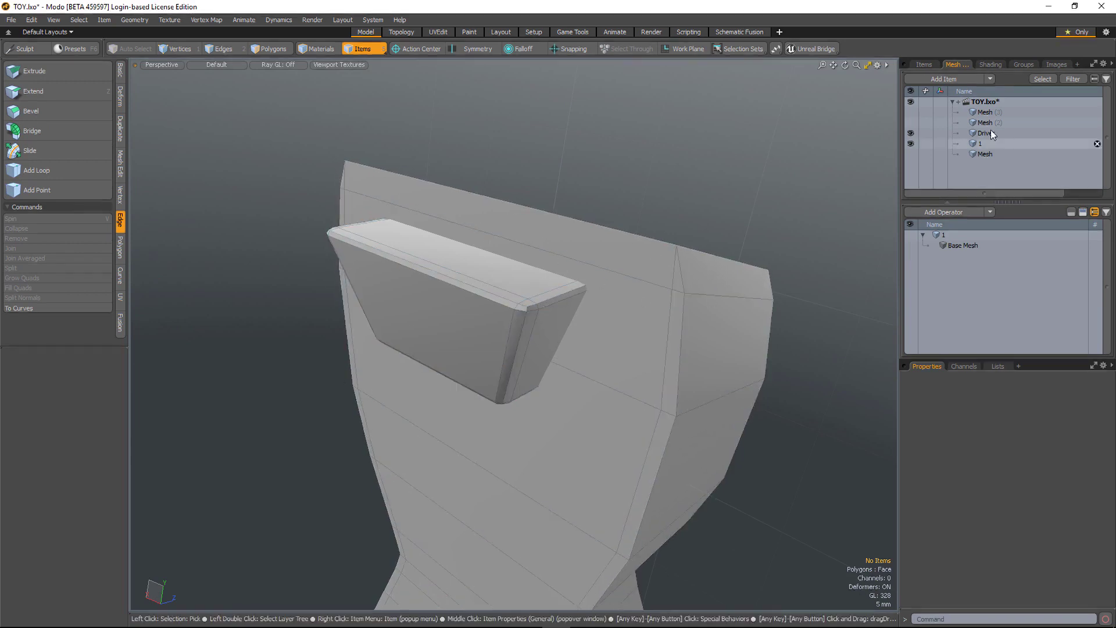
# Step: Add a Boolean operation to mesh 1 in the TOY scene, using Driver as the driver surface and Union as the operation
pyautogui.click(979, 145)
pyautogui.click(936, 213)
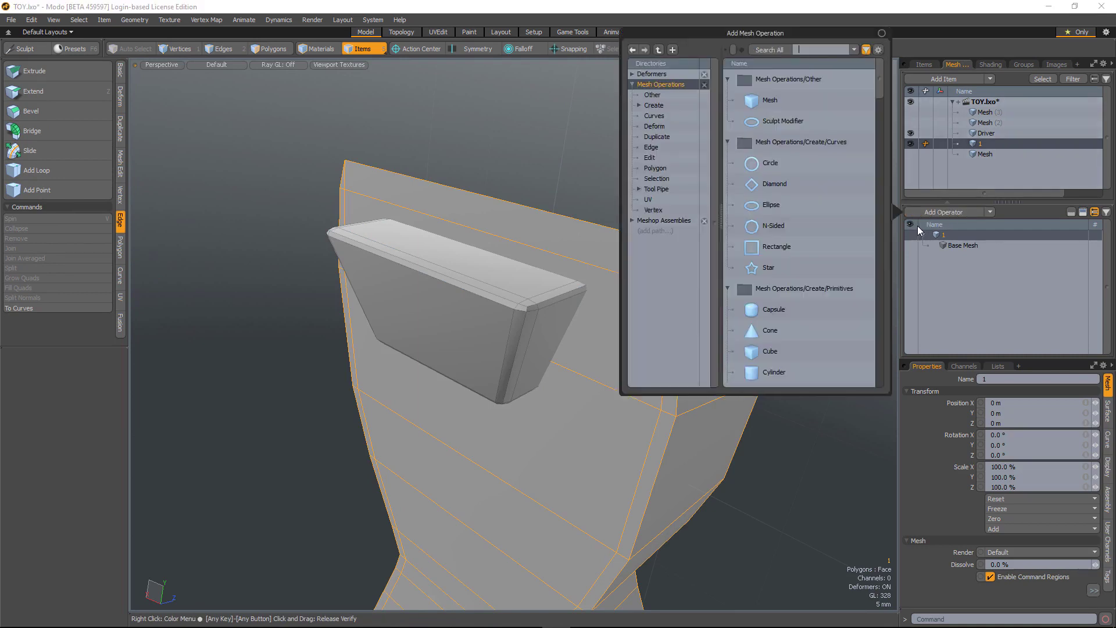
pyautogui.write('bool')
pyautogui.doubleClick(787, 102)
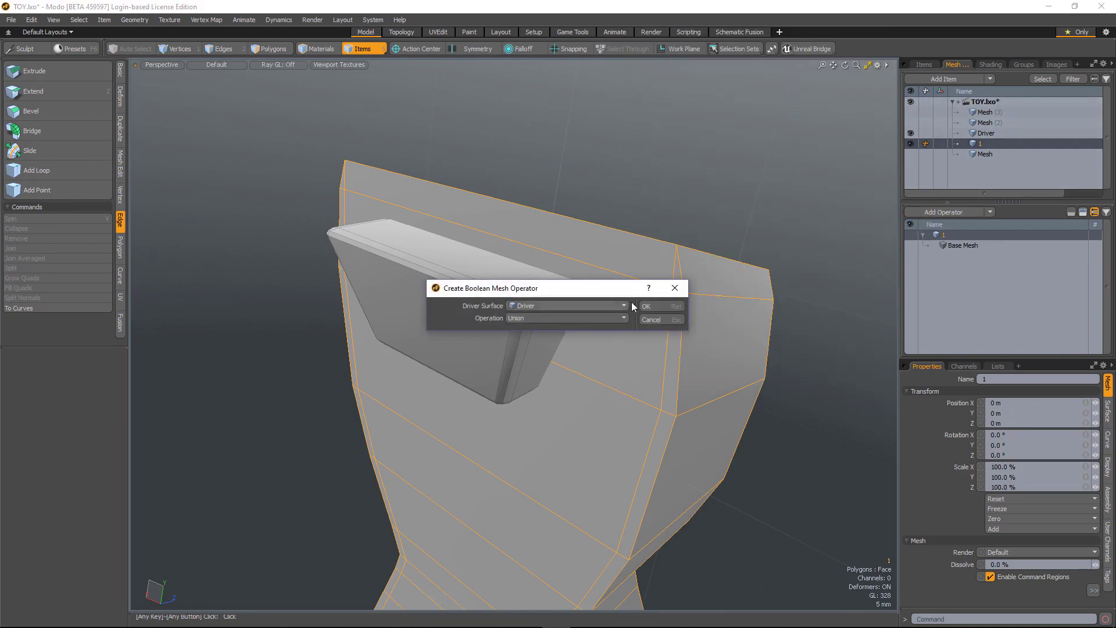
pyautogui.click(646, 306)
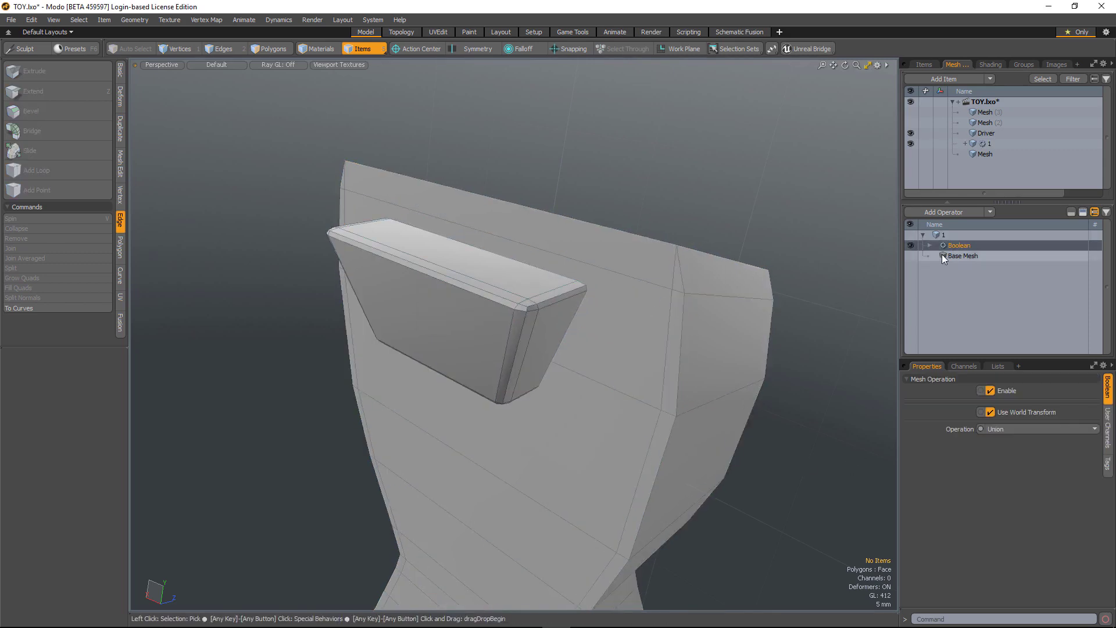
# Step: Add an Edge Bevel mesh operation above the Boolean operator of mesh 1
pyautogui.click(947, 213)
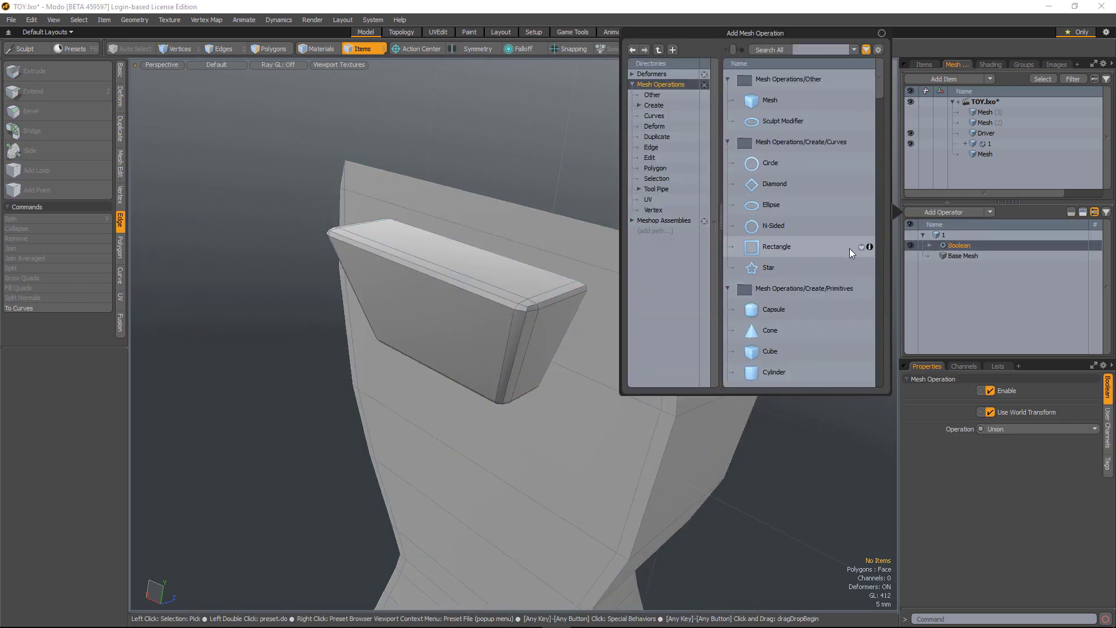
pyautogui.write('edg')
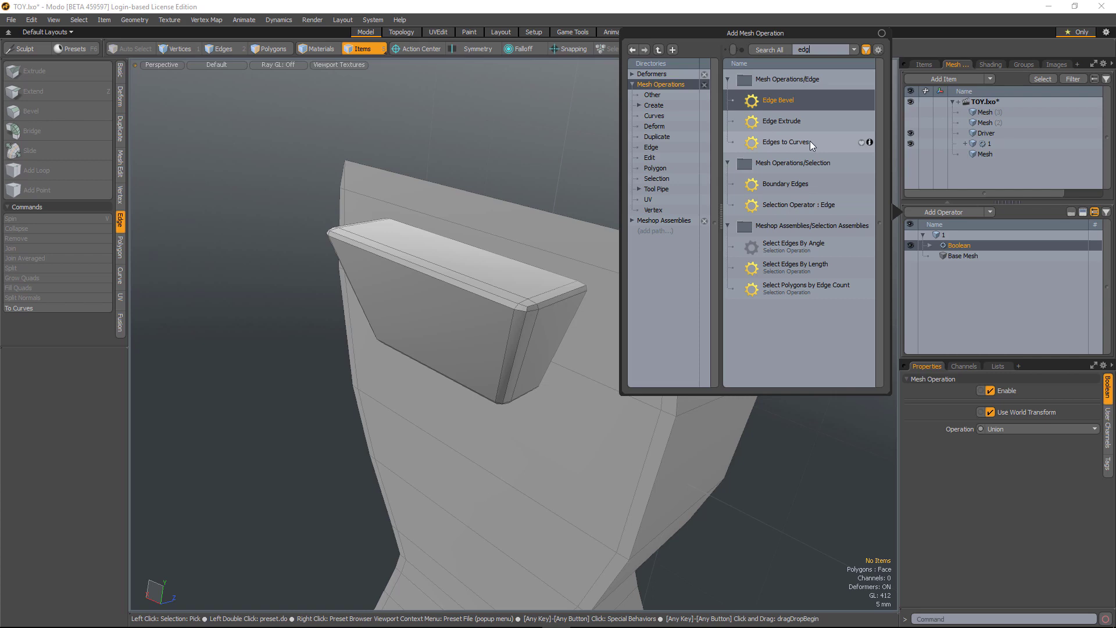
pyautogui.doubleClick(796, 101)
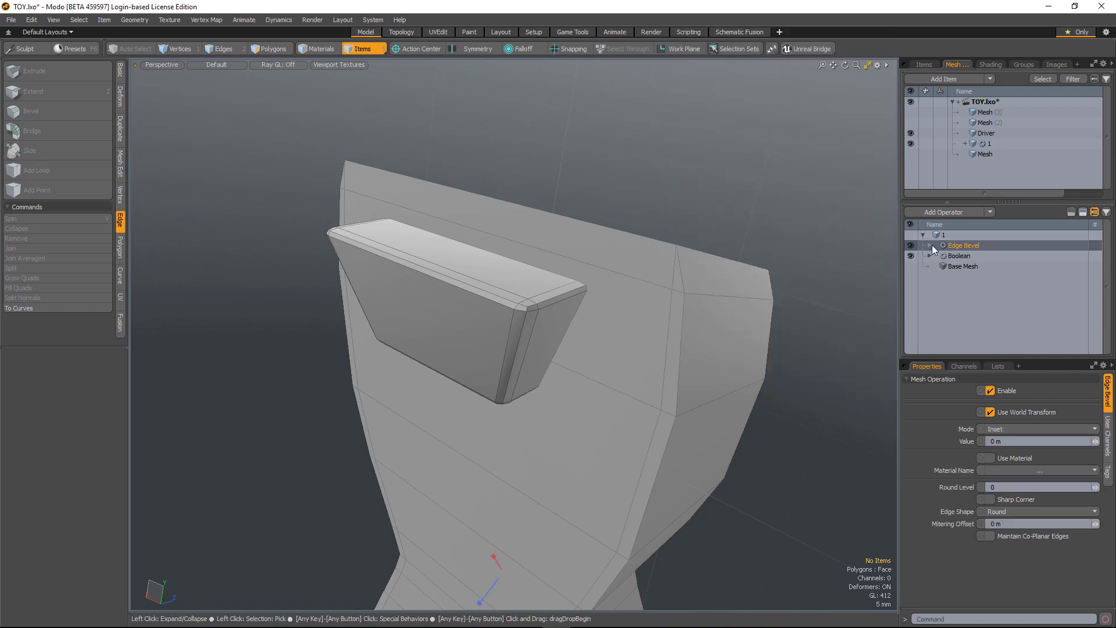
# Step: Add a Select by Previous Operation selection to the Edge Bevel, with Boolean as source item and Intersecting Edges as name
pyautogui.click(931, 245)
pyautogui.click(938, 266)
pyautogui.click(962, 278)
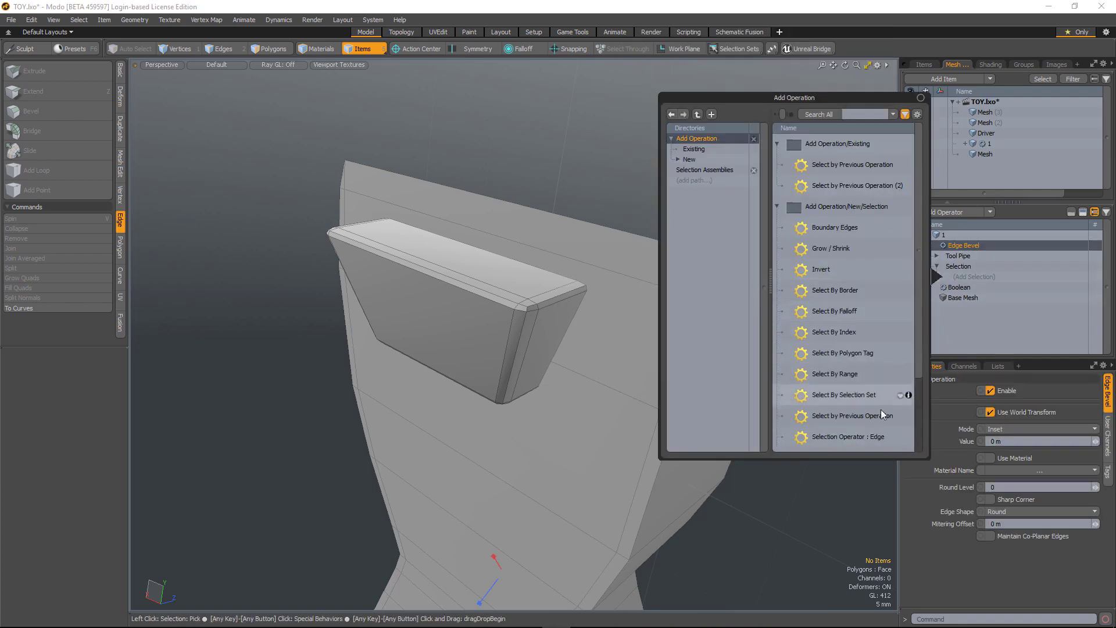
pyautogui.doubleClick(865, 417)
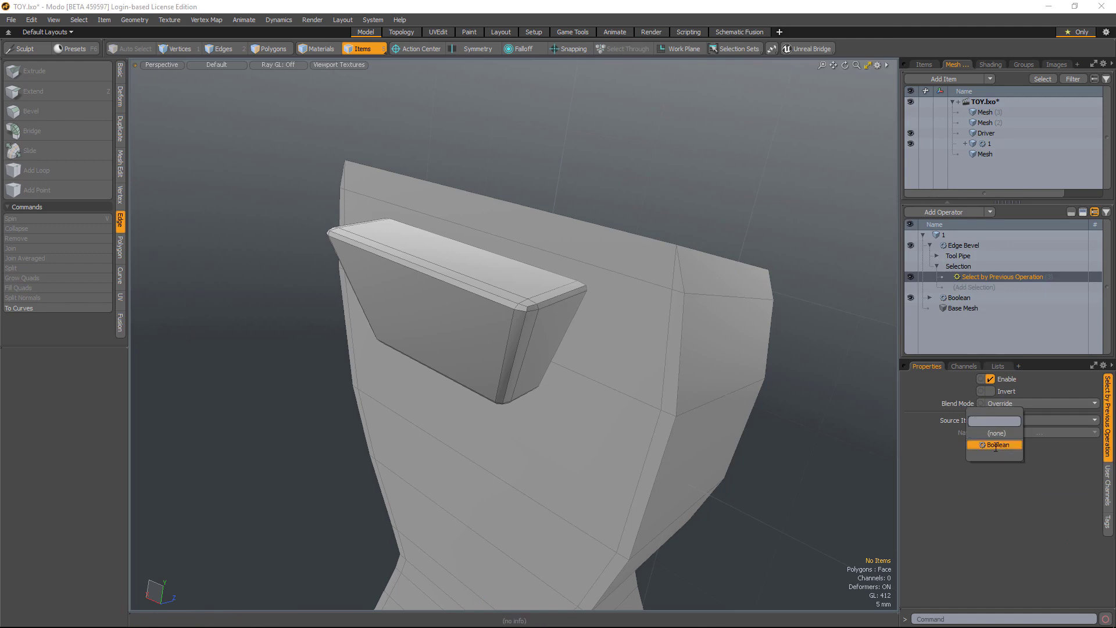
pyautogui.click(1031, 431)
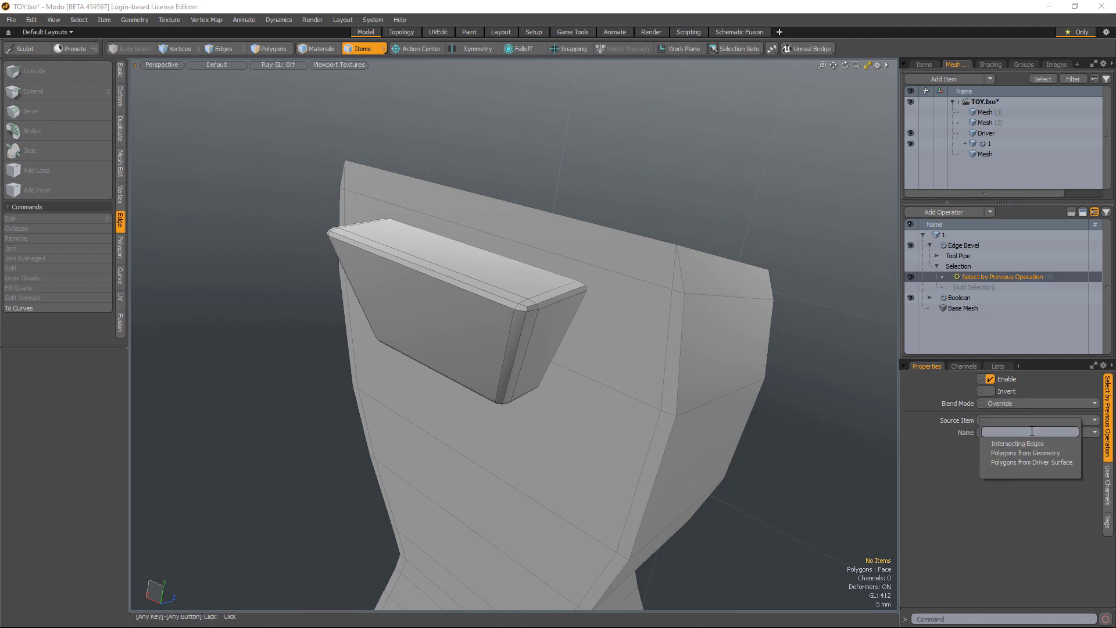
pyautogui.click(1022, 444)
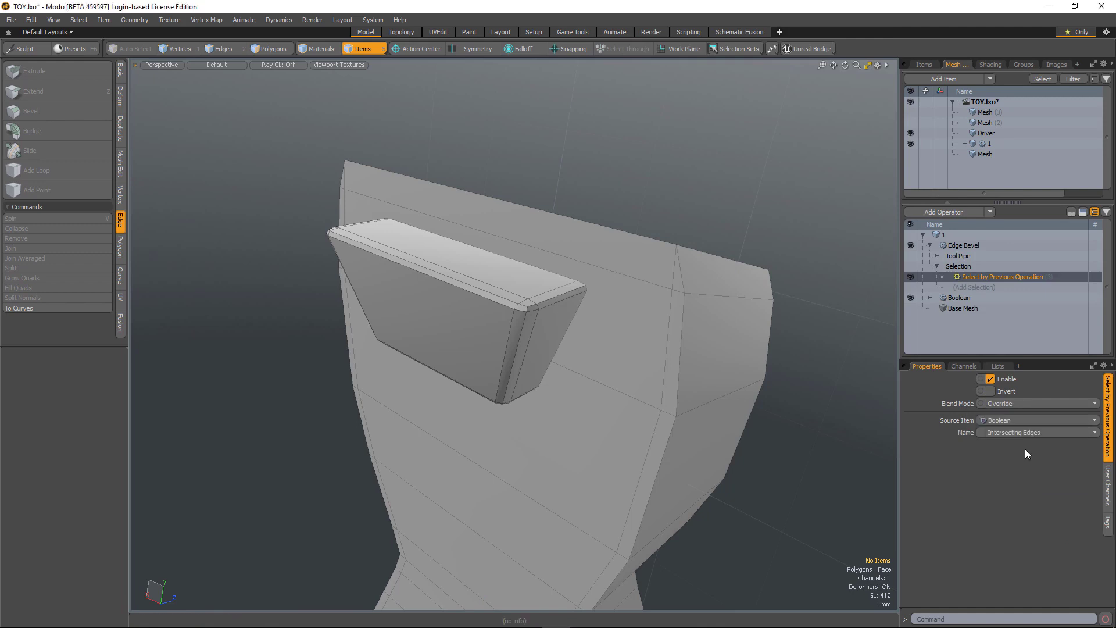
# Step: Bevel the intersecting edges with an inset value of about 2.8 mm and a round level of 1
pyautogui.click(965, 245)
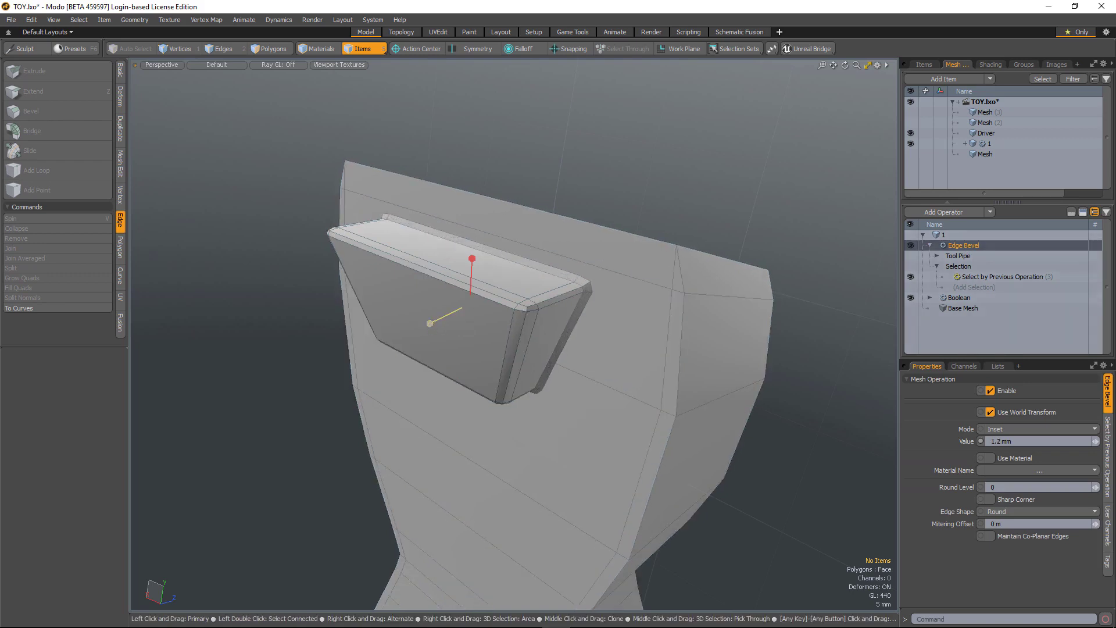
pyautogui.moveTo(429, 323); pyautogui.dragTo(434, 346)
pyautogui.click(1097, 488)
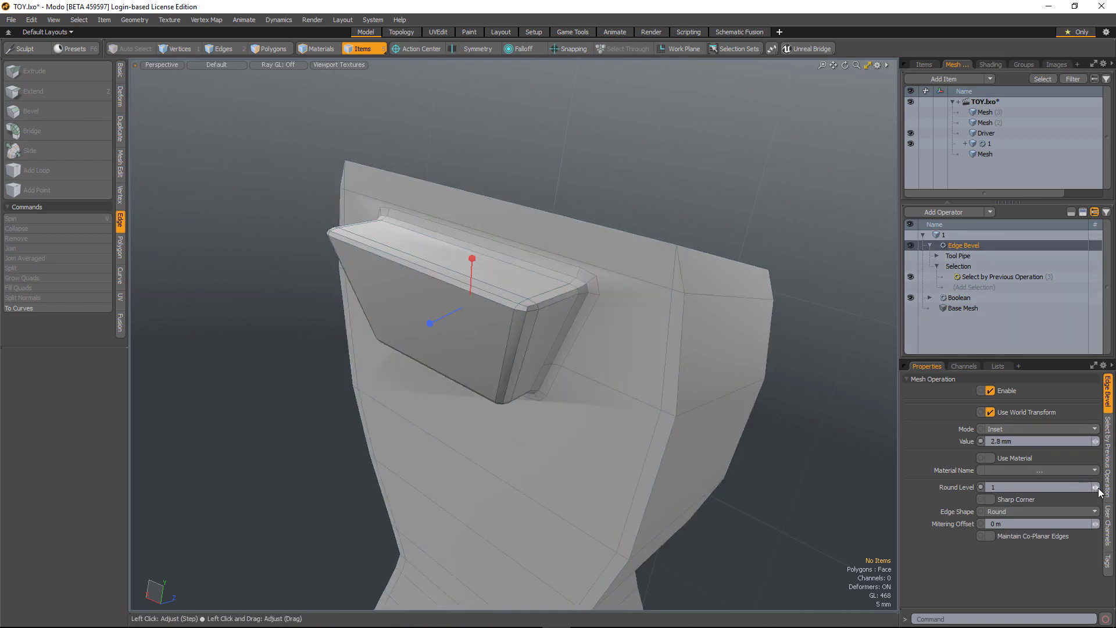
pyautogui.moveTo(514, 386)
pyautogui.keyDown('alt'); pyautogui.mouseDown()
pyautogui.moveTo(517, 399)
pyautogui.moveTo(529, 374)
pyautogui.mouseUp(); pyautogui.keyUp('alt')
pyautogui.moveTo(563, 370); pyautogui.dragTo(587, 364, button='middle')
# Step: Try moving the Driver mesh's polygons up about 22.9 mm in Y, and undo the move
pyautogui.click(987, 133)
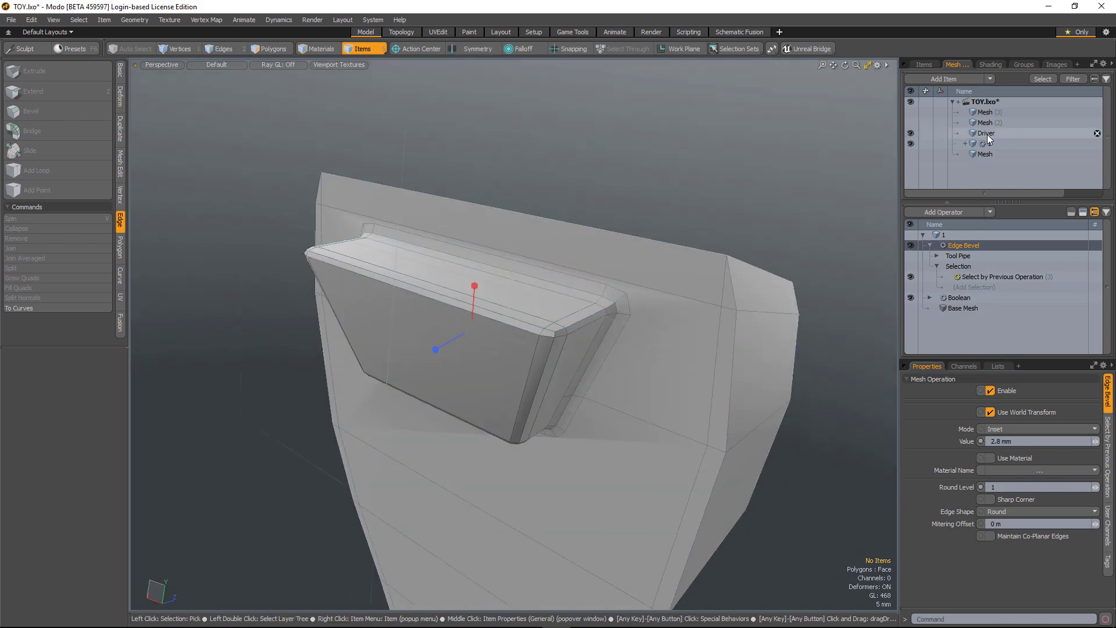
pyautogui.click(272, 49)
pyautogui.press('w')
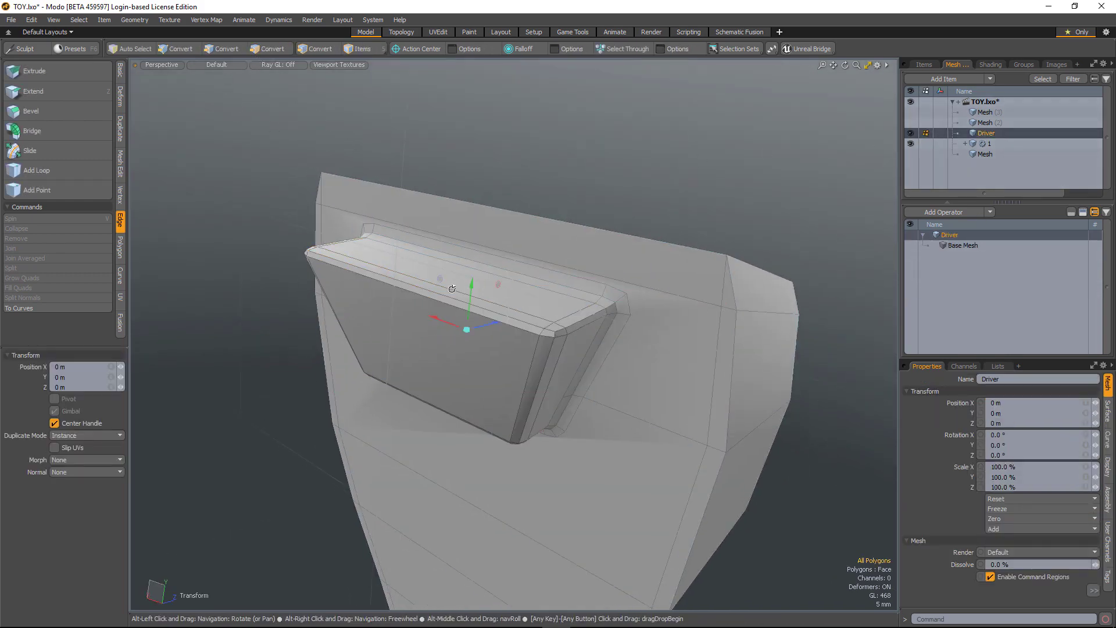
pyautogui.moveTo(471, 301); pyautogui.dragTo(483, 191)
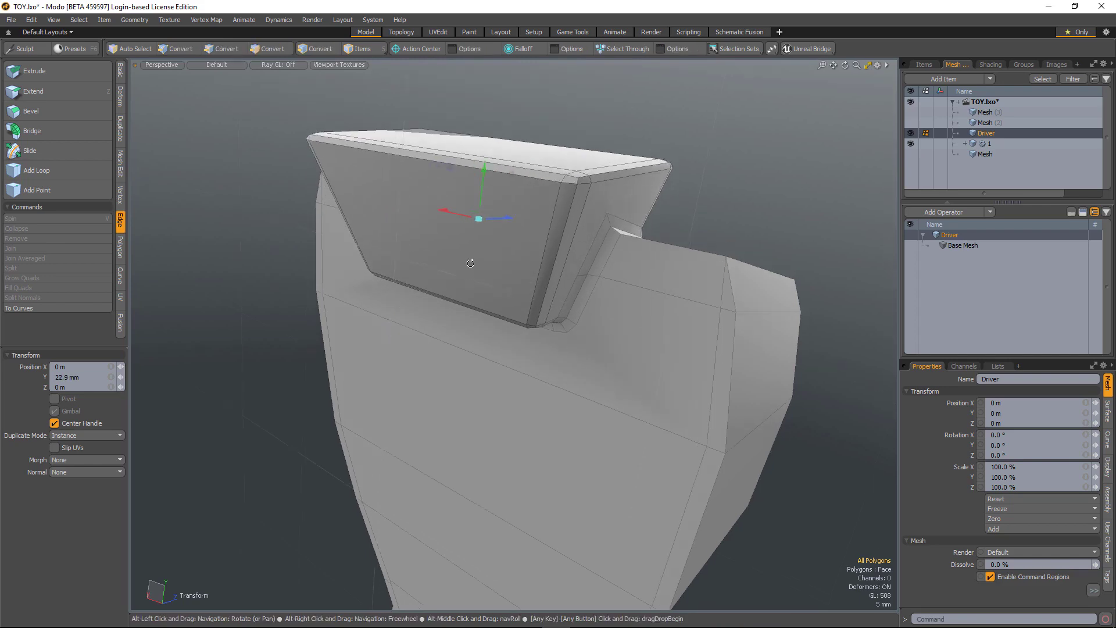
pyautogui.keyDown('alt'); pyautogui.moveTo(471, 261); pyautogui.dragTo(517, 259); pyautogui.keyUp('alt')
pyautogui.hotkey('ctrl', 'z')
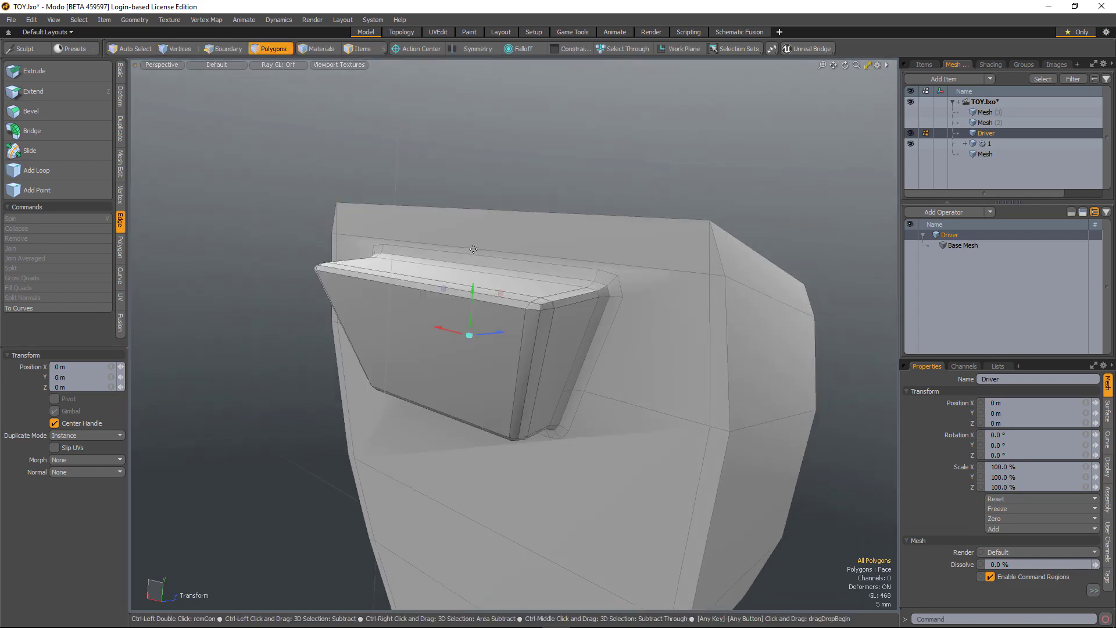
# Step: Add three edge loops running down the front face of the Driver mesh, spaced across its width
pyautogui.keyDown('alt'); pyautogui.moveTo(474, 349); pyautogui.dragTo(460, 331); pyautogui.keyUp('alt')
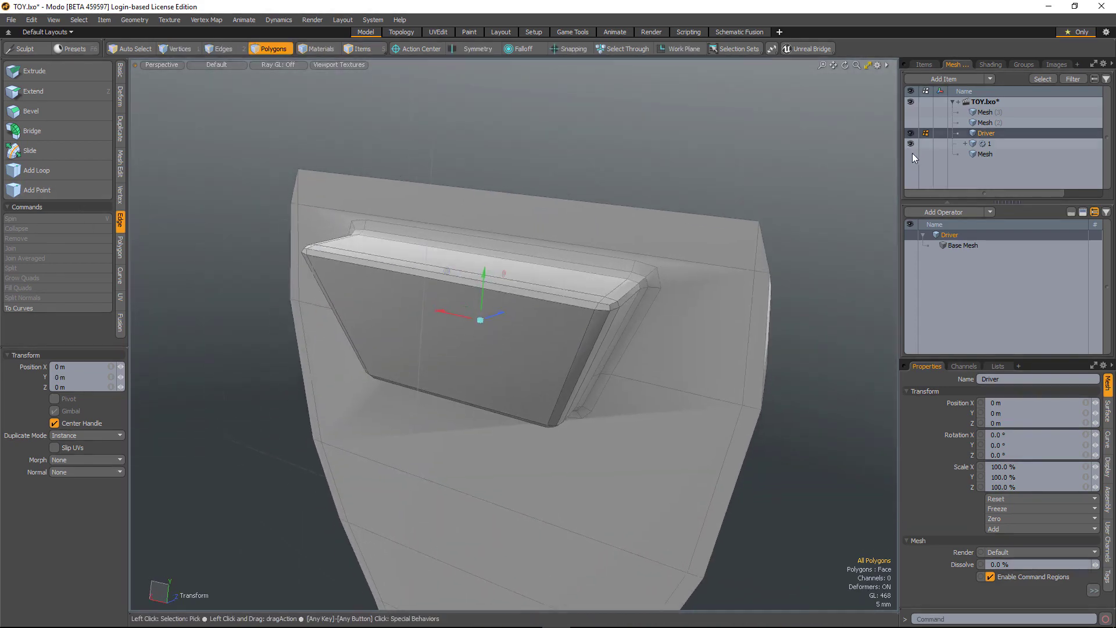
pyautogui.click(74, 173)
pyautogui.keyDown('alt'); pyautogui.moveTo(372, 279); pyautogui.dragTo(385, 279); pyautogui.keyUp('alt')
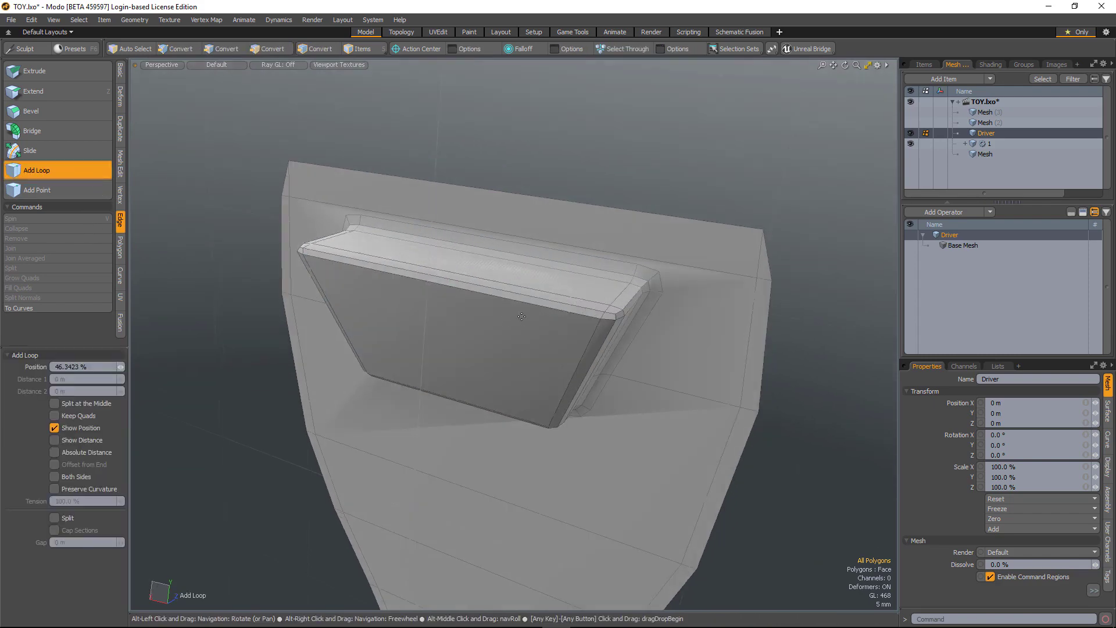
pyautogui.click(529, 303)
pyautogui.keyDown('shift'); pyautogui.click(450, 288); pyautogui.keyUp('shift')
pyautogui.keyDown('shift'); pyautogui.click(357, 267); pyautogui.keyUp('shift')
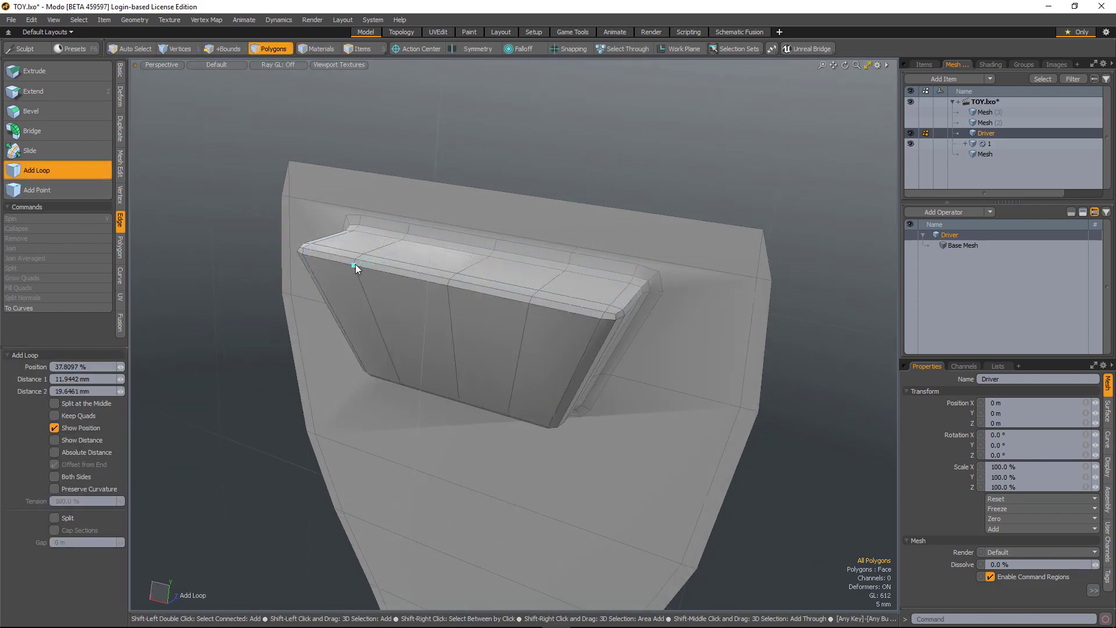
pyautogui.keyDown('alt'); pyautogui.moveTo(692, 340); pyautogui.dragTo(606, 345); pyautogui.keyUp('alt')
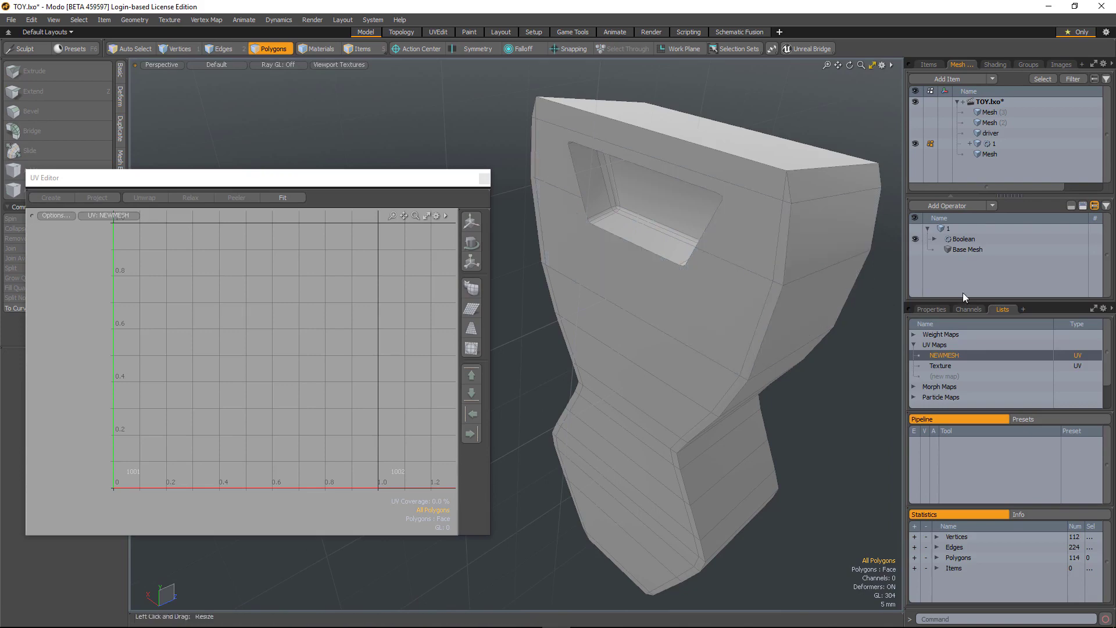
# Step: Add a Create UV Map operation above the Boolean in the mesh's operation stack
pyautogui.click(967, 249)
pyautogui.click(948, 205)
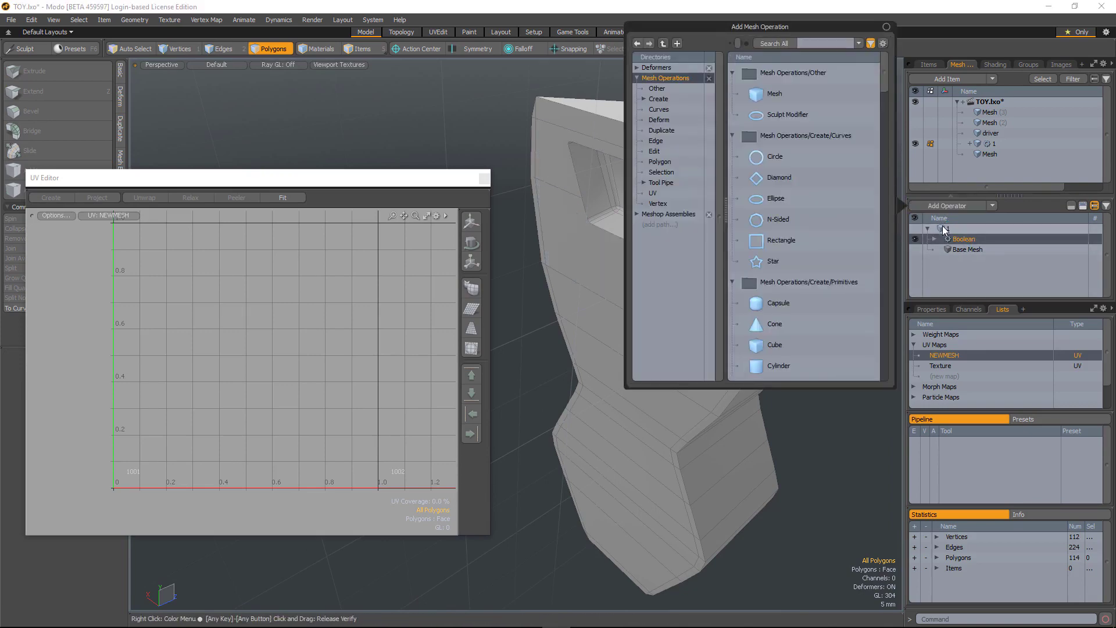
pyautogui.write('CREA')
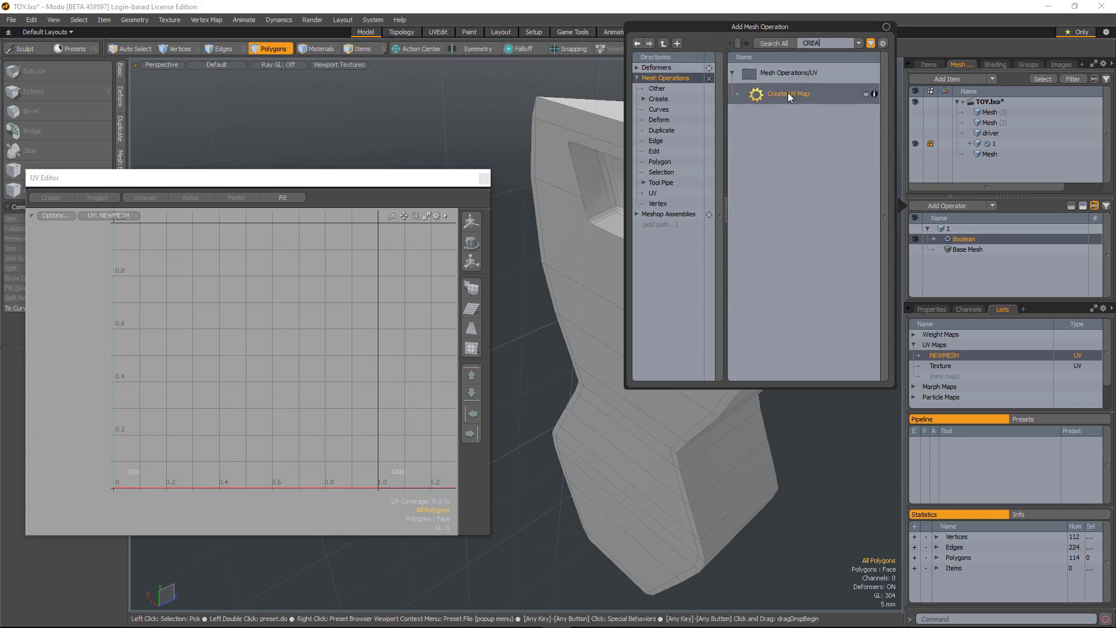
pyautogui.doubleClick(794, 96)
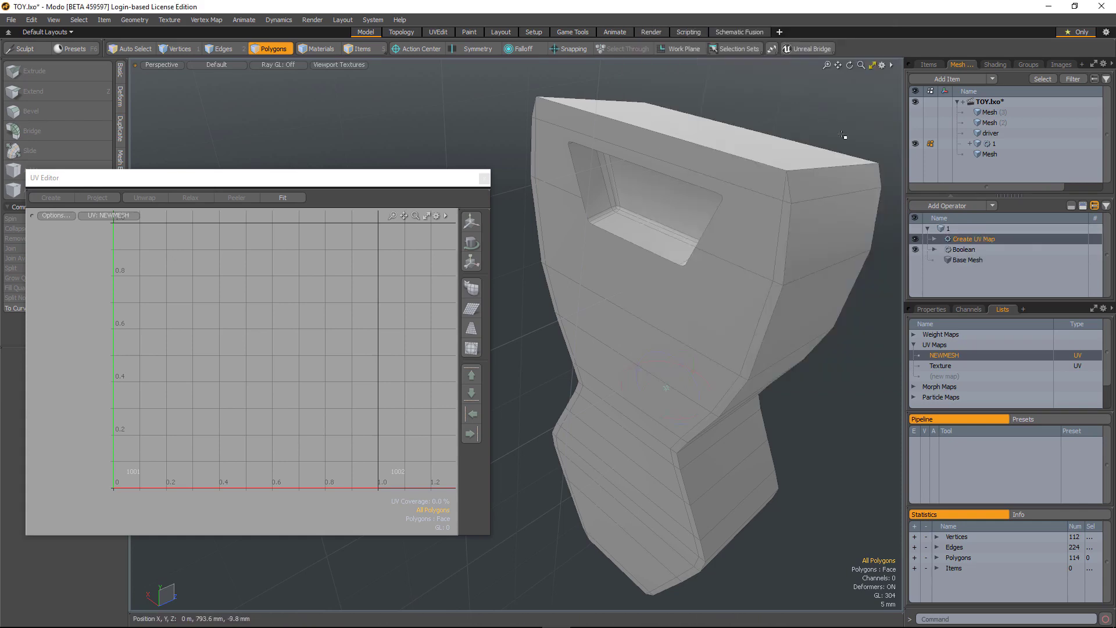
# Step: Set the Create UV Map operation to the NEWMESH map with the Atlas projection type
pyautogui.click(920, 312)
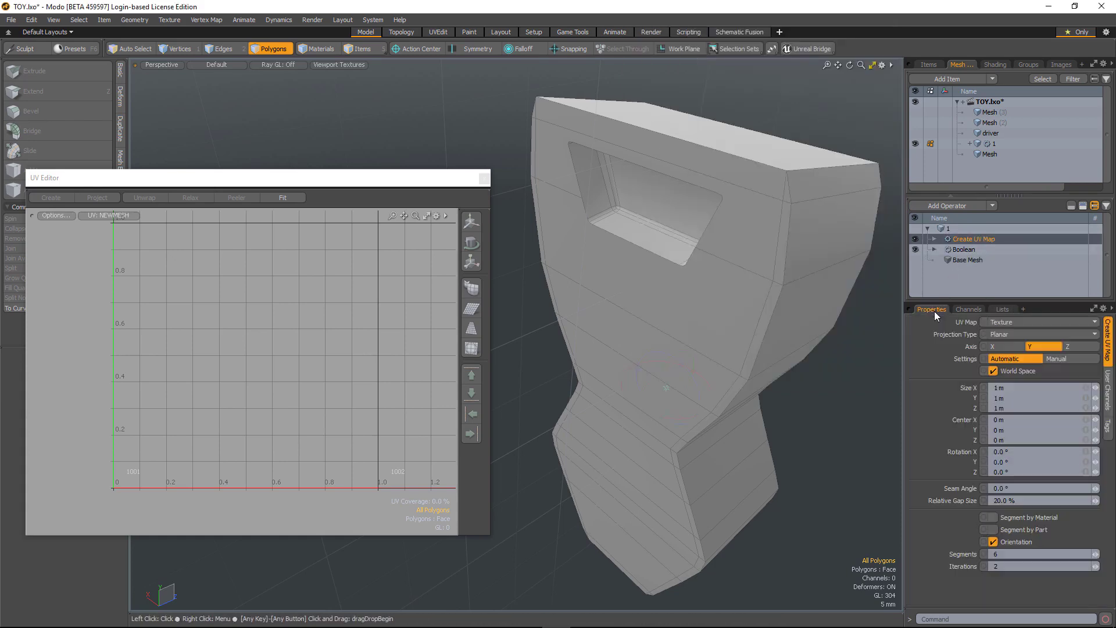
pyautogui.click(1025, 323)
pyautogui.click(1025, 331)
pyautogui.click(1021, 335)
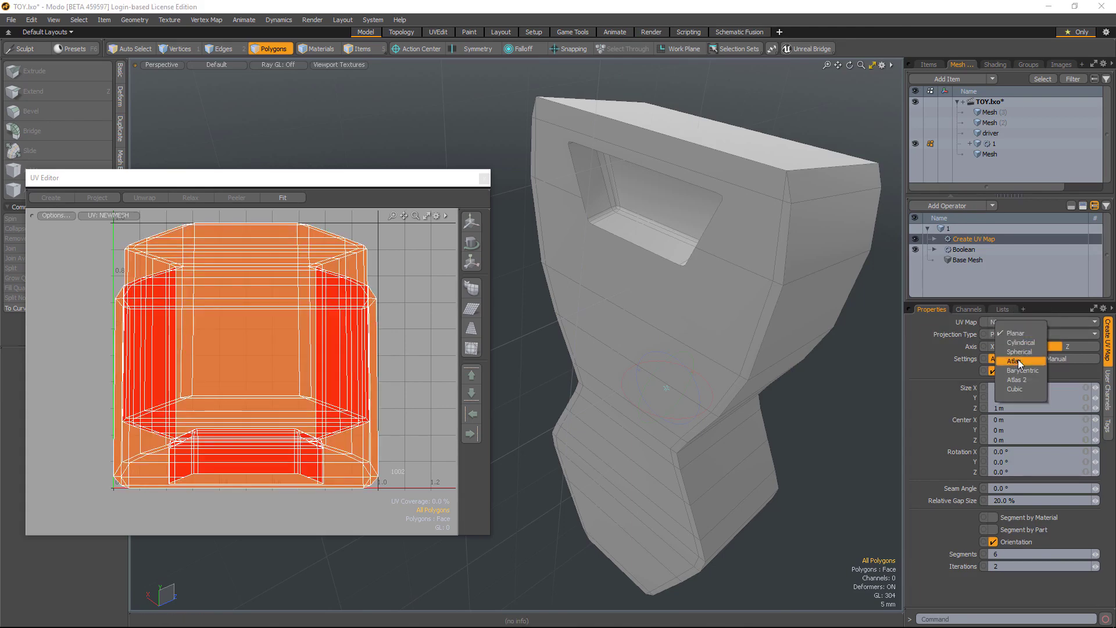
pyautogui.click(1017, 362)
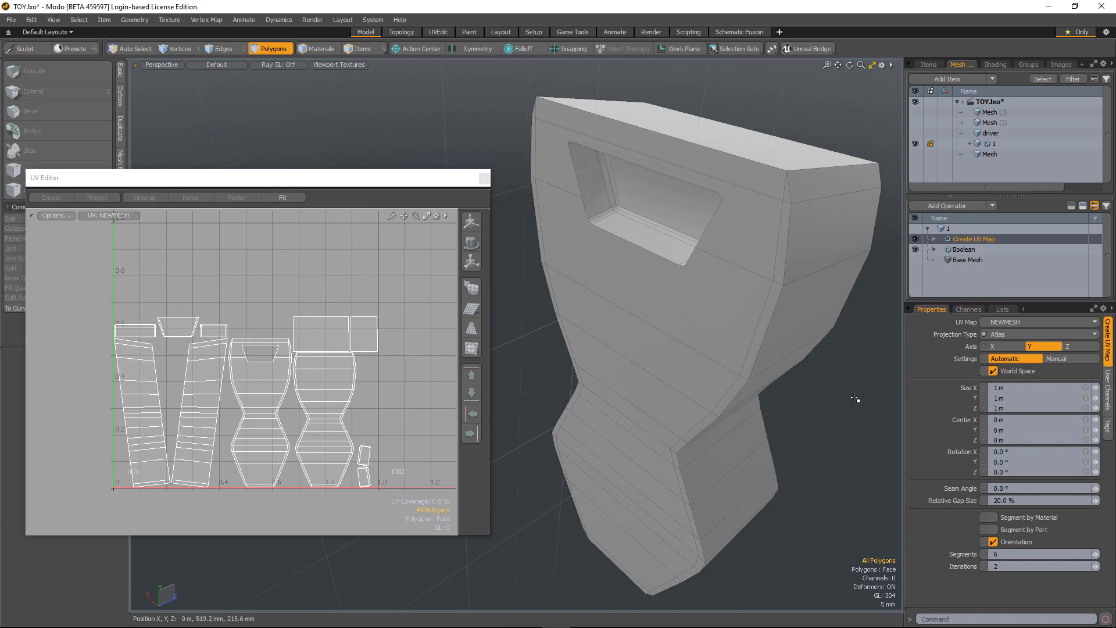
# Step: Add a new Select by Previous Operation to the Create UV Map operation's selection
pyautogui.click(934, 239)
pyautogui.click(941, 260)
pyautogui.click(967, 269)
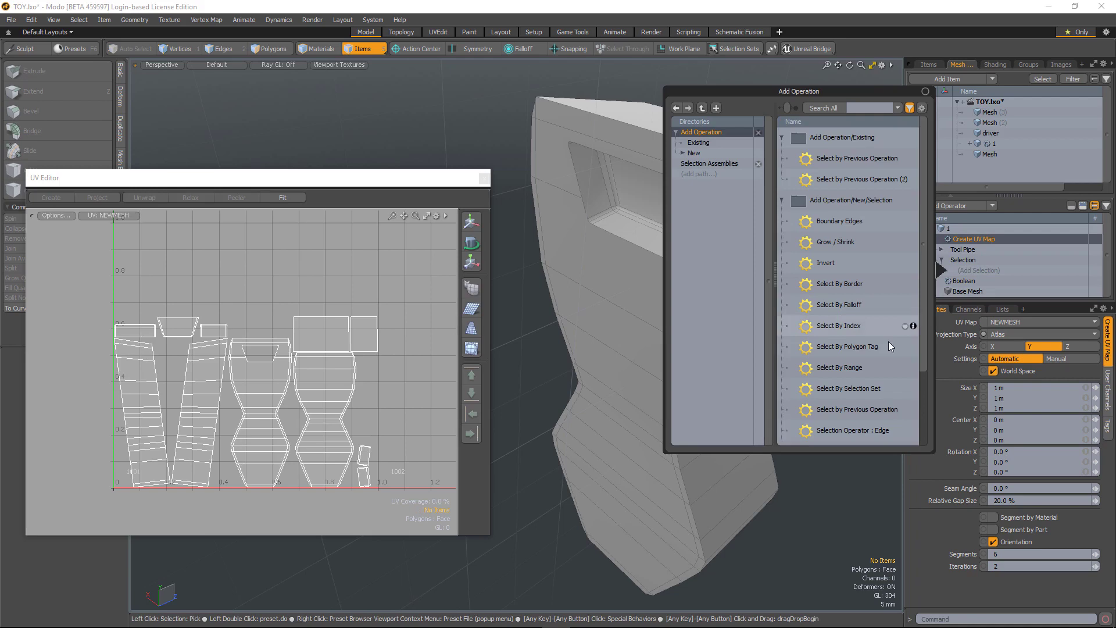
pyautogui.click(857, 411)
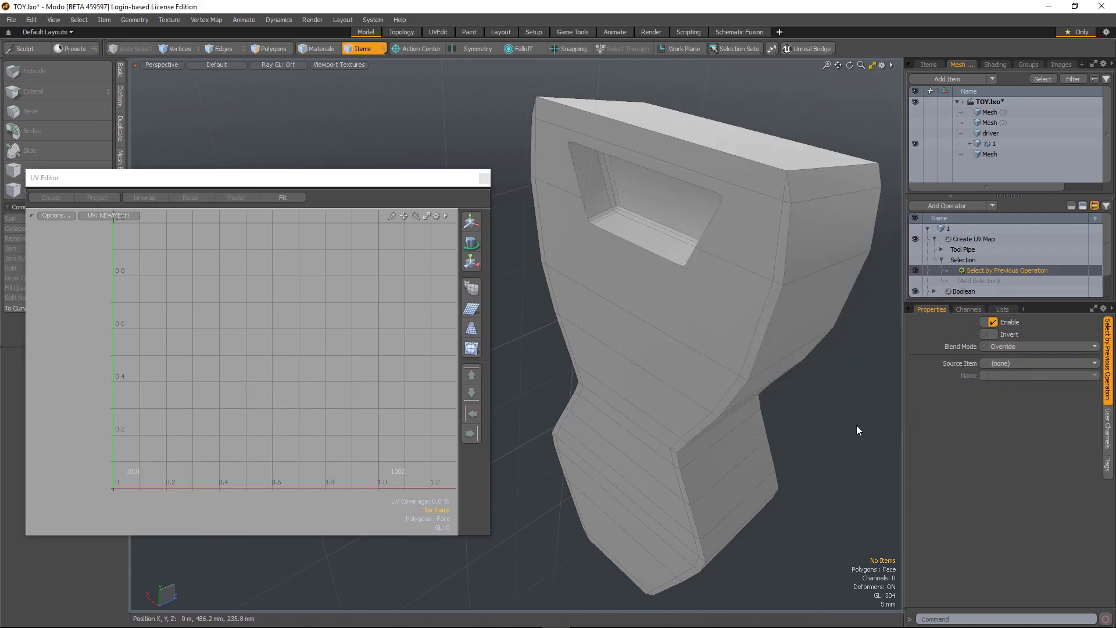
# Step: Set the selection's source item to Boolean, try Polygons from Geometry as its name, and switch it to Polygons from Driver Surface
pyautogui.click(1009, 366)
pyautogui.click(1017, 387)
pyautogui.click(1039, 375)
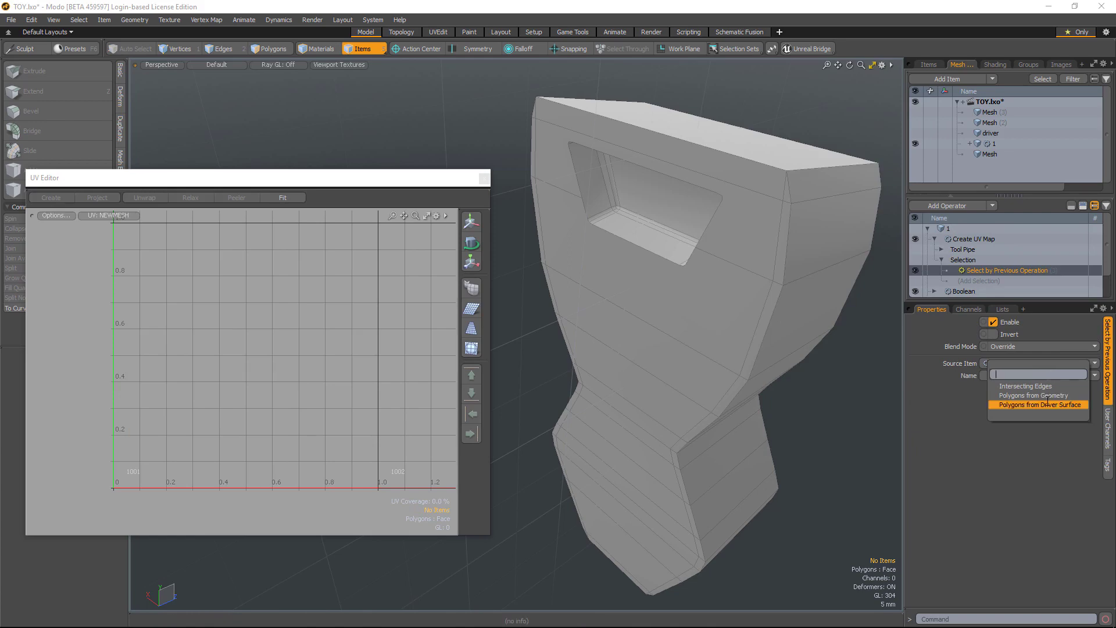
pyautogui.click(1010, 399)
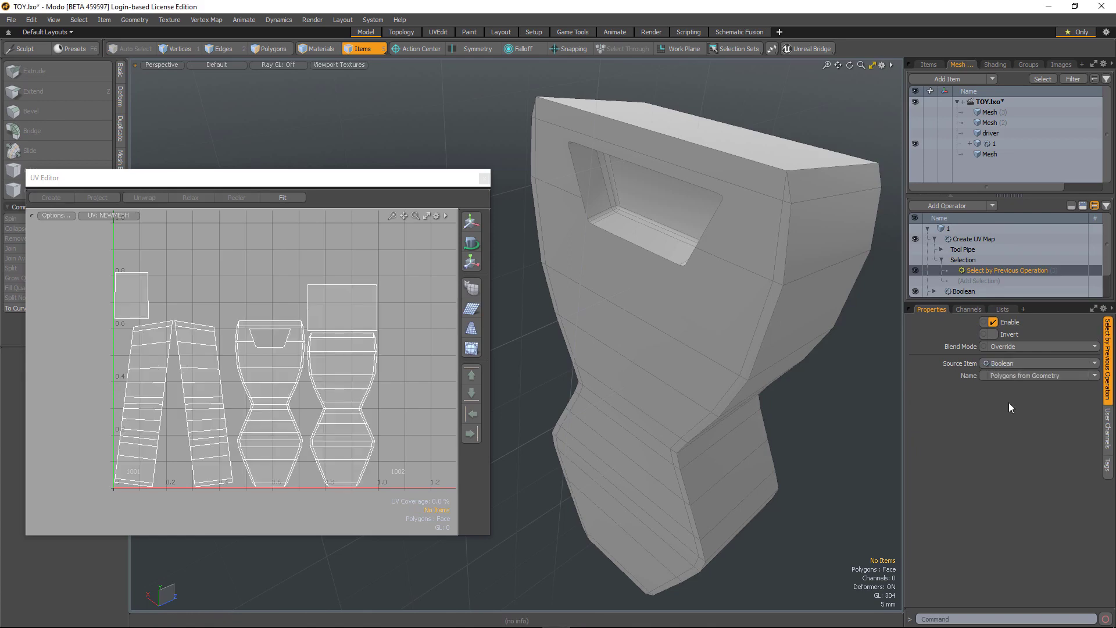
pyautogui.click(1044, 378)
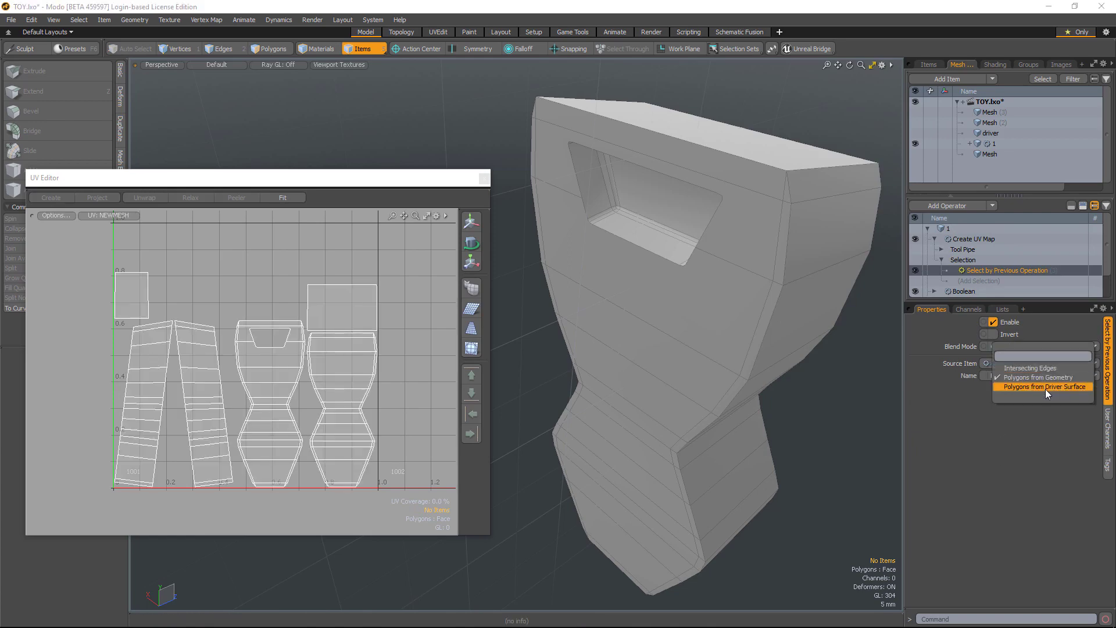
pyautogui.click(1049, 386)
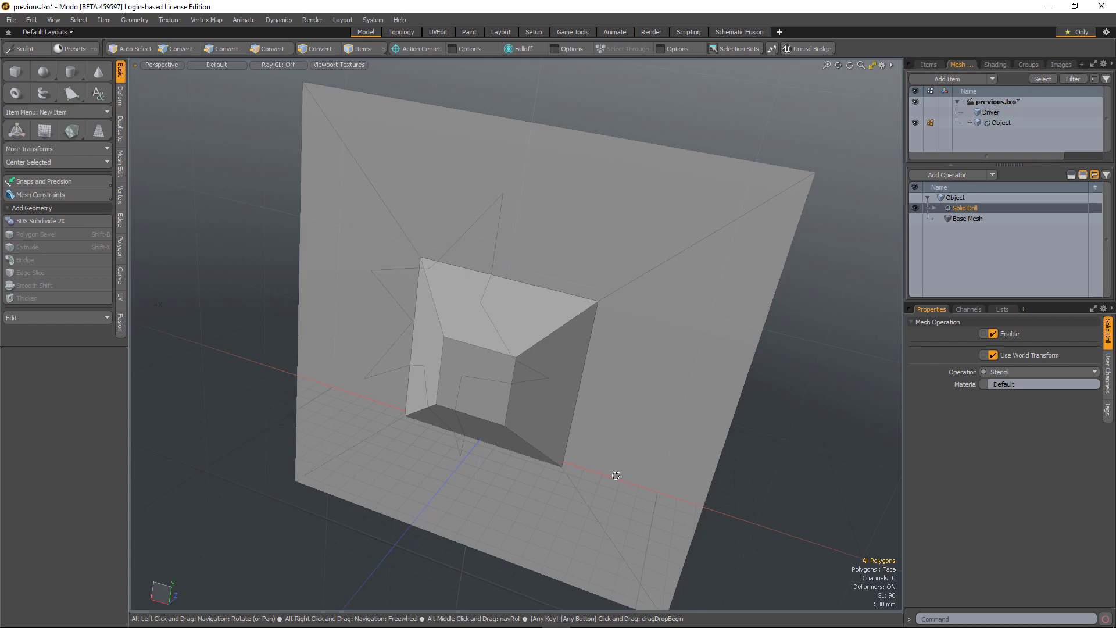
# Step: Add a Polygon Bevel operation above the Solid Drill on the Object mesh in previous.lxo
pyautogui.keyDown('alt'); pyautogui.moveTo(654, 455); pyautogui.dragTo(682, 436); pyautogui.keyUp('alt')
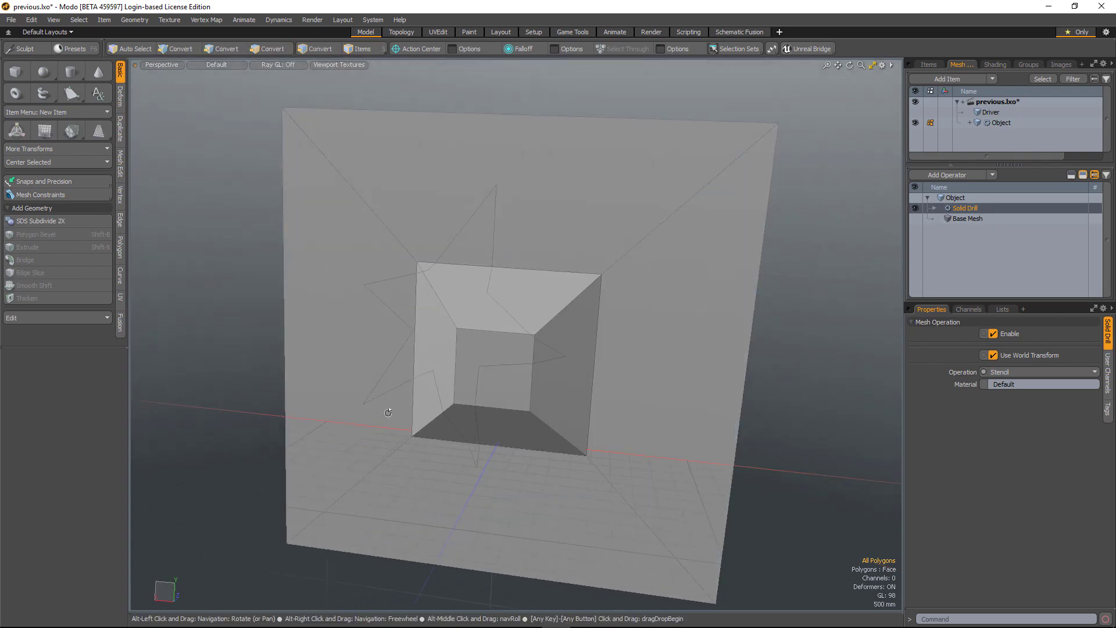
pyautogui.keyDown('alt'); pyautogui.moveTo(466, 410); pyautogui.dragTo(456, 356); pyautogui.keyUp('alt')
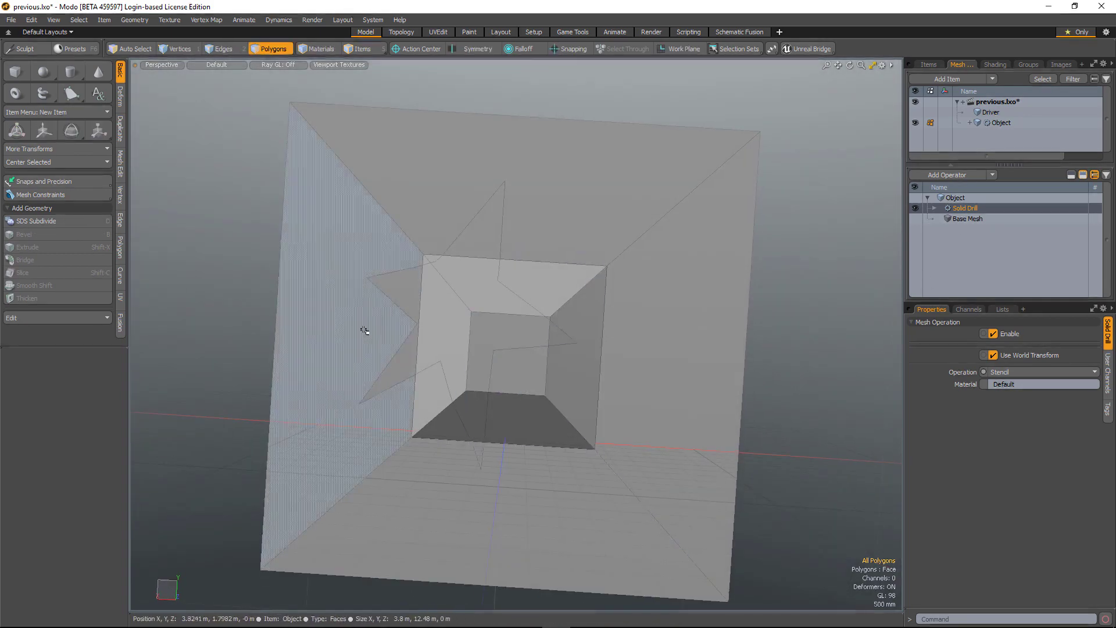
pyautogui.keyDown('alt'); pyautogui.moveTo(573, 355); pyautogui.dragTo(525, 394); pyautogui.keyUp('alt')
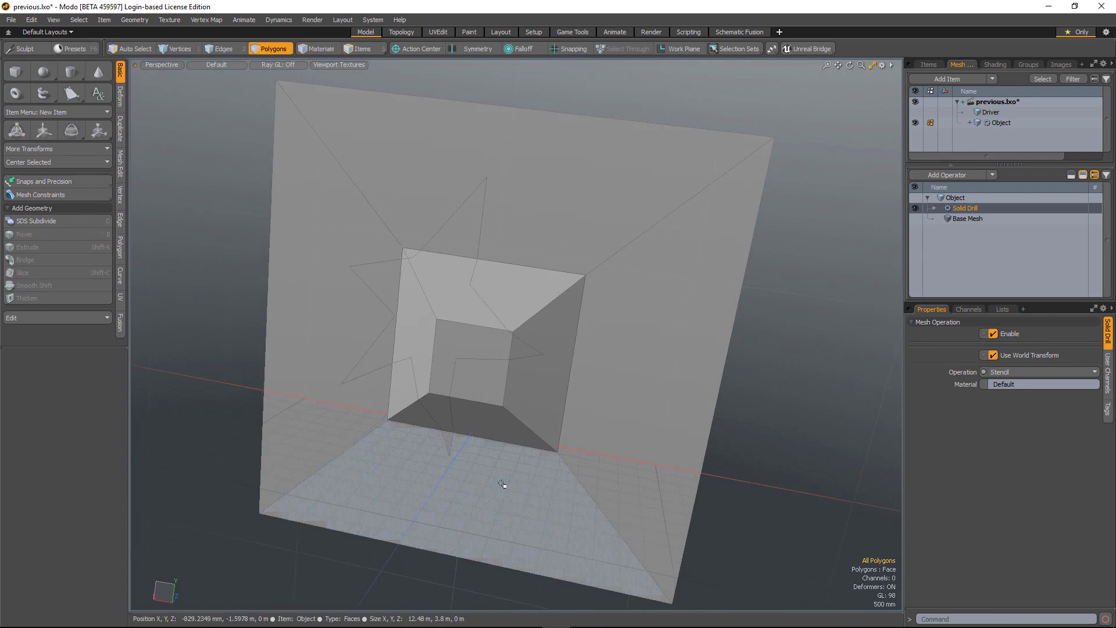
pyautogui.click(949, 175)
pyautogui.write('poly')
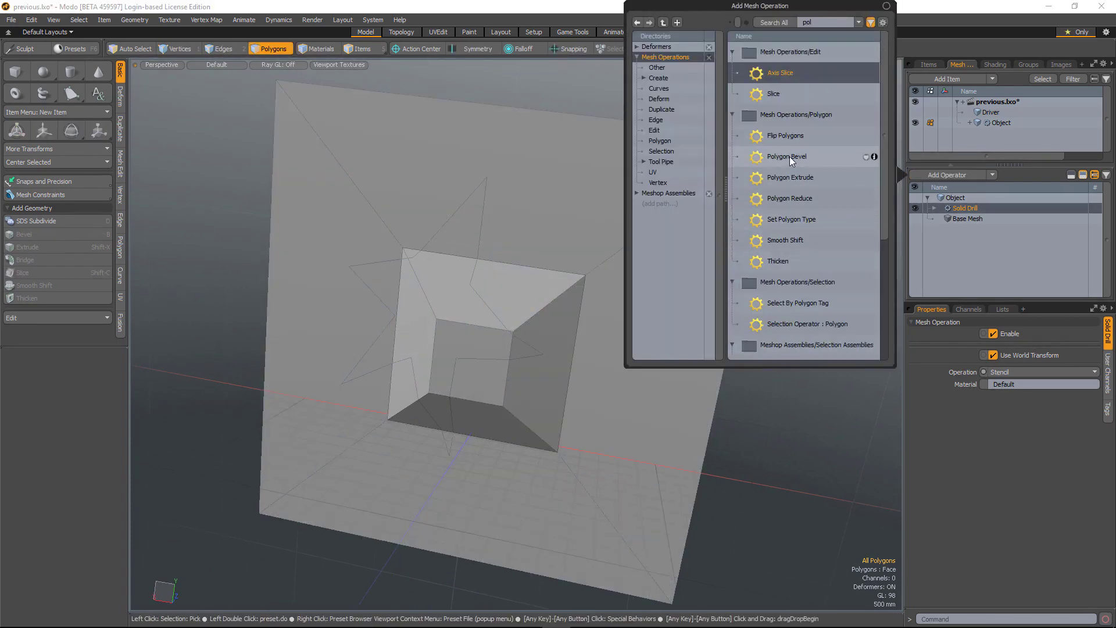
pyautogui.doubleClick(789, 155)
# Step: Add a Select by Previous Operation selection to the Polygon Bevel, with Solid Drill as source item and Stencil Polygons as name
pyautogui.click(934, 209)
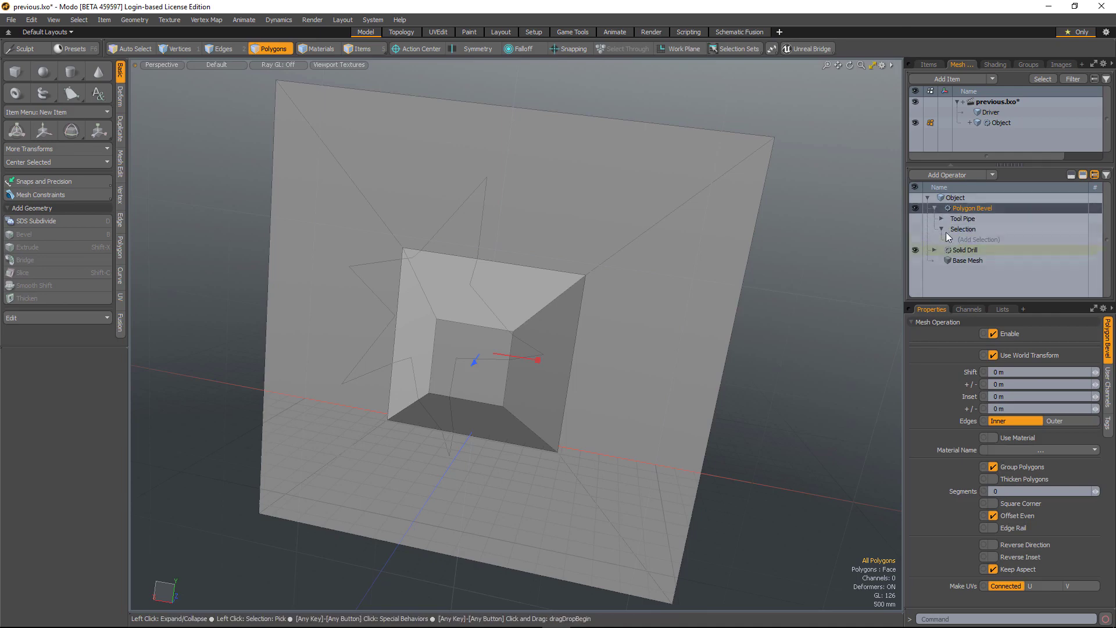
pyautogui.click(972, 238)
pyautogui.doubleClick(852, 359)
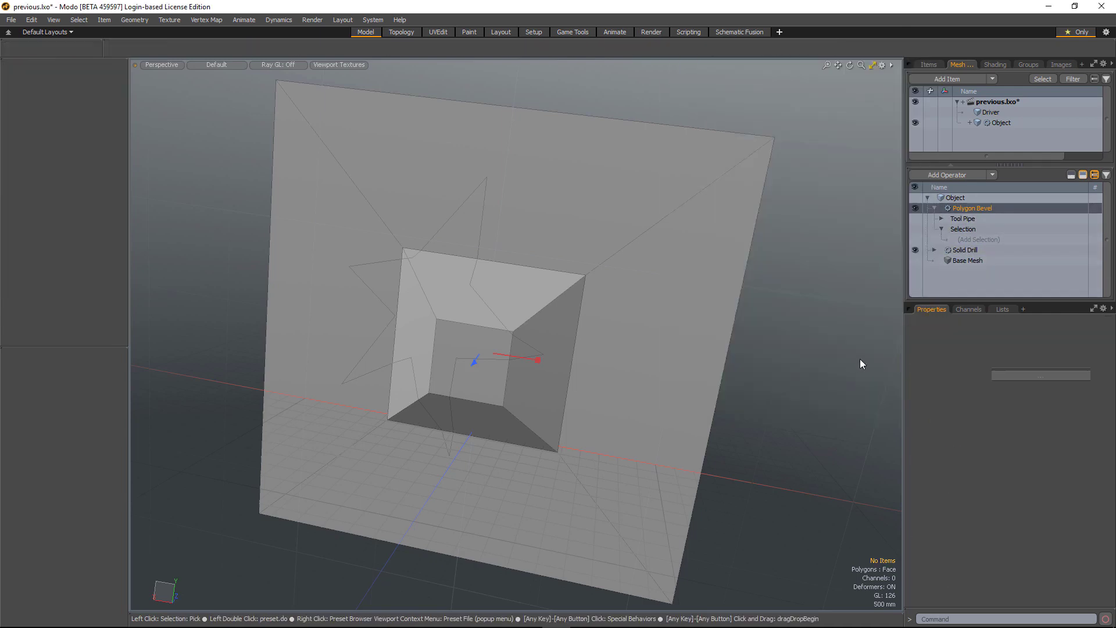
pyautogui.click(1000, 364)
pyautogui.click(1000, 387)
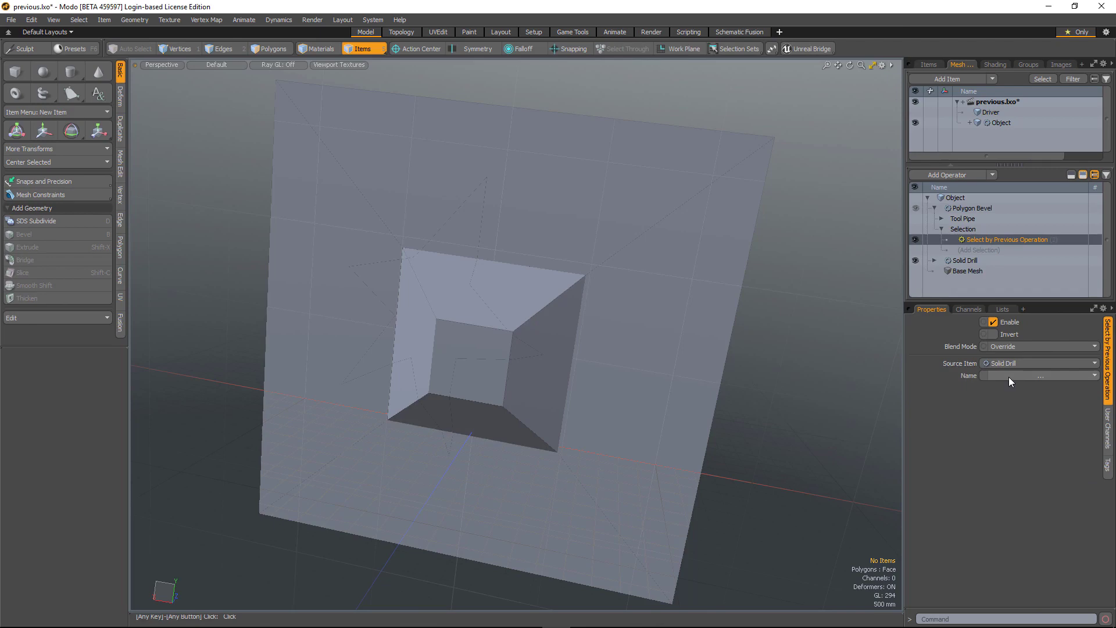
pyautogui.click(1010, 376)
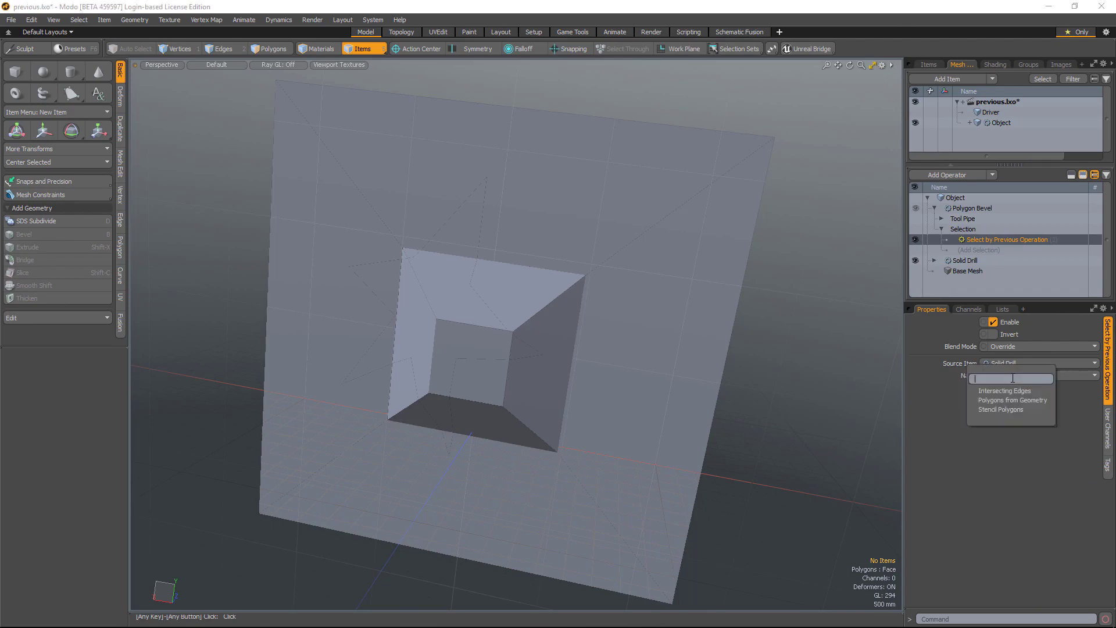
pyautogui.click(996, 410)
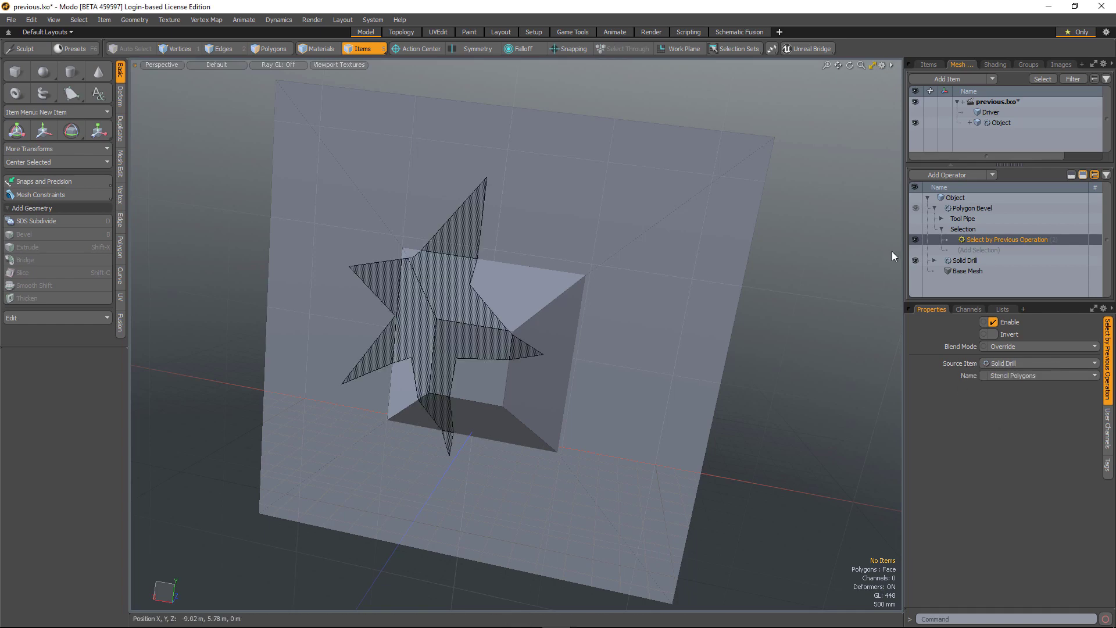
# Step: Bevel the star-shaped stencil polygons with a shift of about 70 mm
pyautogui.click(965, 208)
pyautogui.scroll(1, 349, 173)
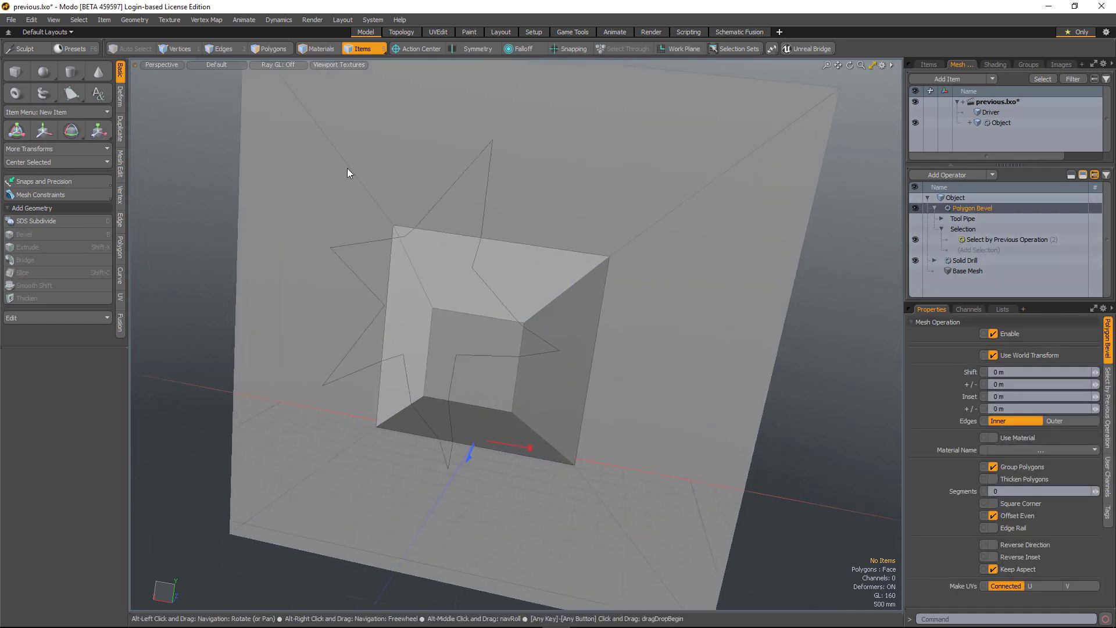
pyautogui.scroll(2, 431, 314)
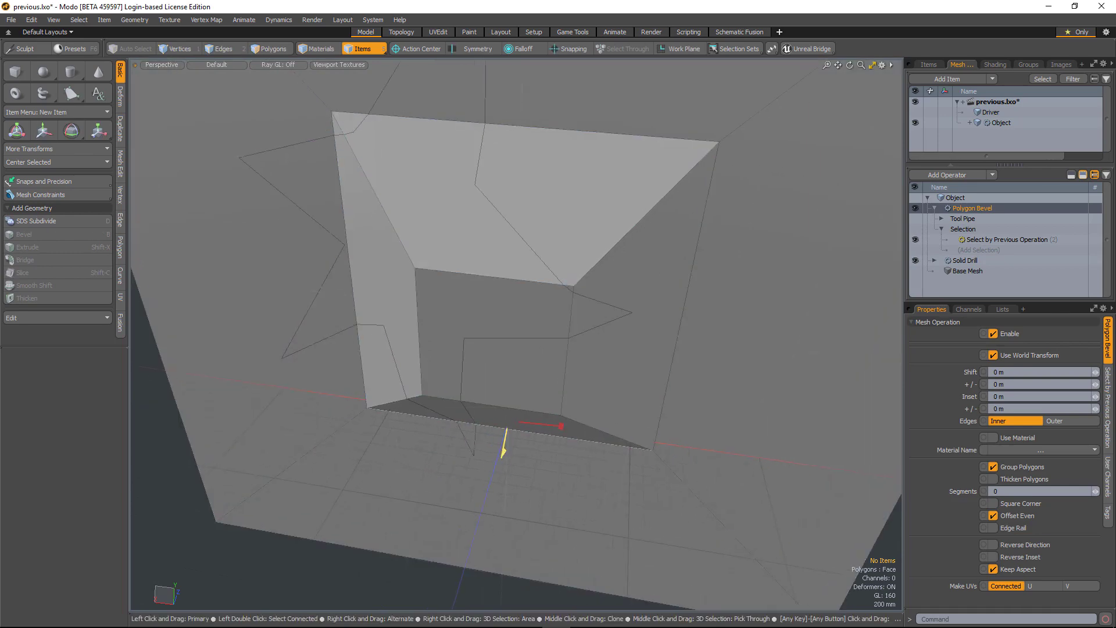
pyautogui.moveTo(504, 452); pyautogui.dragTo(441, 399)
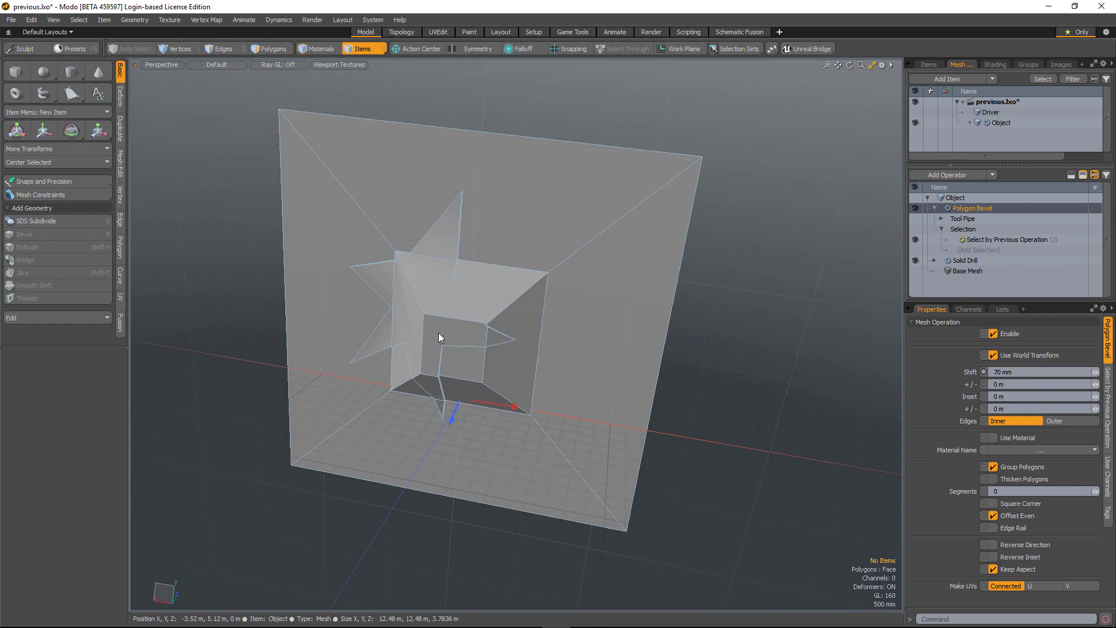
pyautogui.keyDown('alt'); pyautogui.moveTo(685, 249); pyautogui.dragTo(762, 228); pyautogui.keyUp('alt')
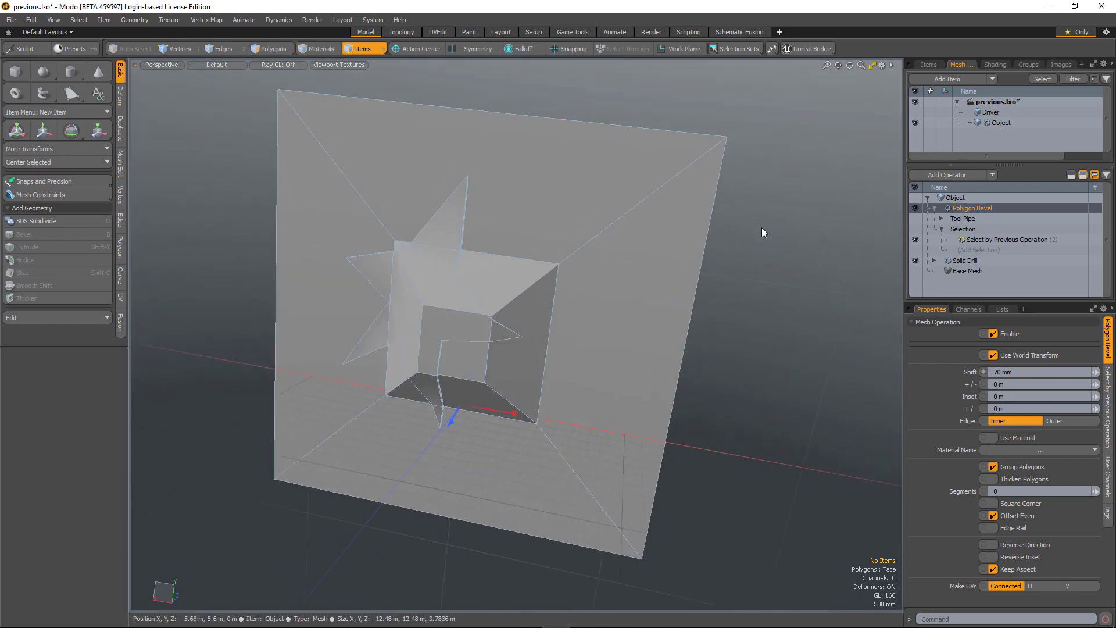
# Step: Move the Driver mesh's star polygons about -3.76 m in X and -200 mm in Y, and reselect the Object mesh
pyautogui.click(990, 113)
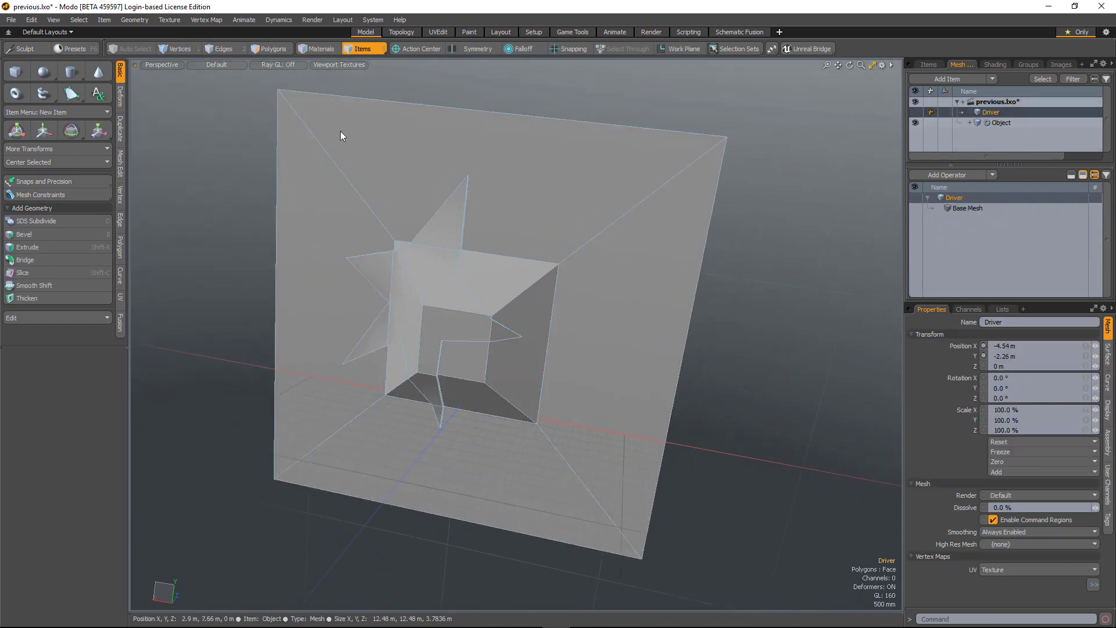
pyautogui.click(273, 49)
pyautogui.press('w')
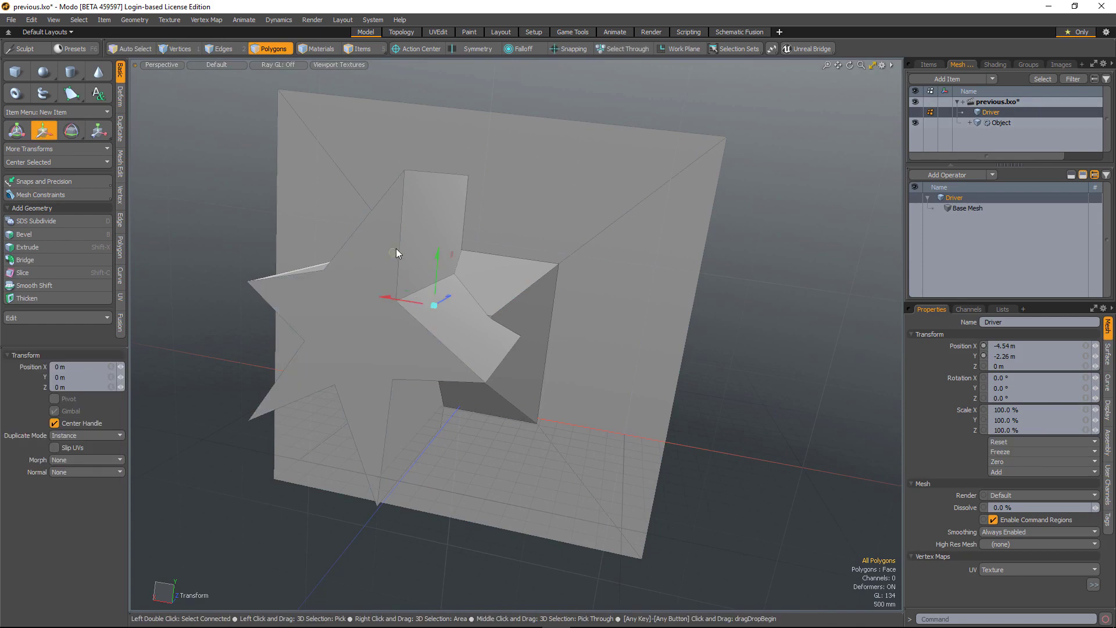
pyautogui.moveTo(396, 253); pyautogui.dragTo(514, 284)
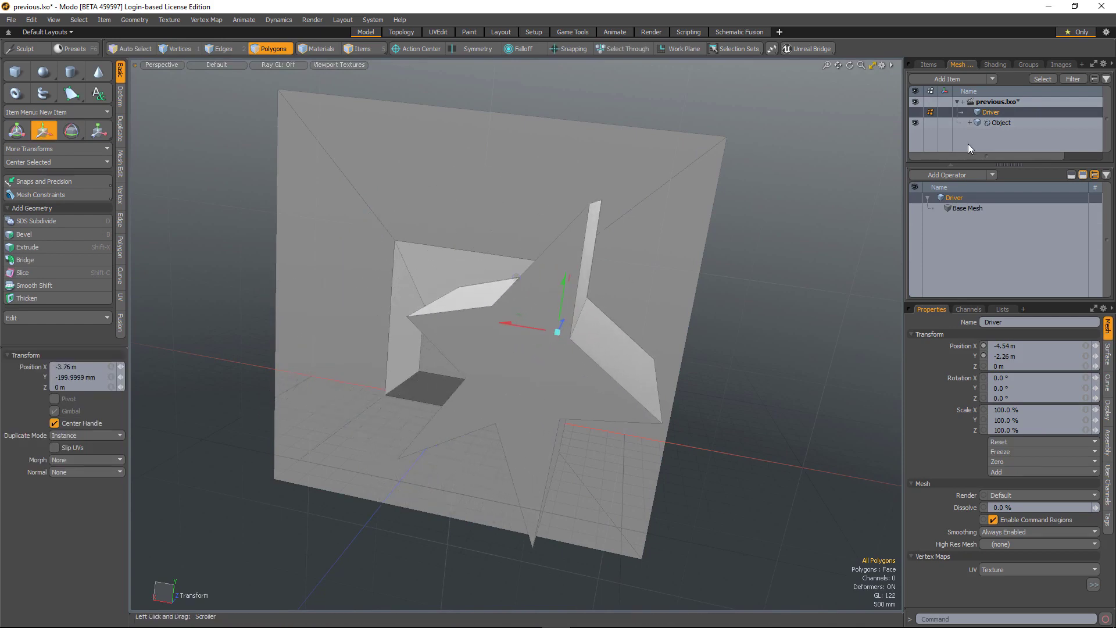
pyautogui.press('q')
pyautogui.click(996, 123)
pyautogui.keyDown('alt'); pyautogui.moveTo(631, 407); pyautogui.dragTo(531, 407); pyautogui.keyUp('alt')
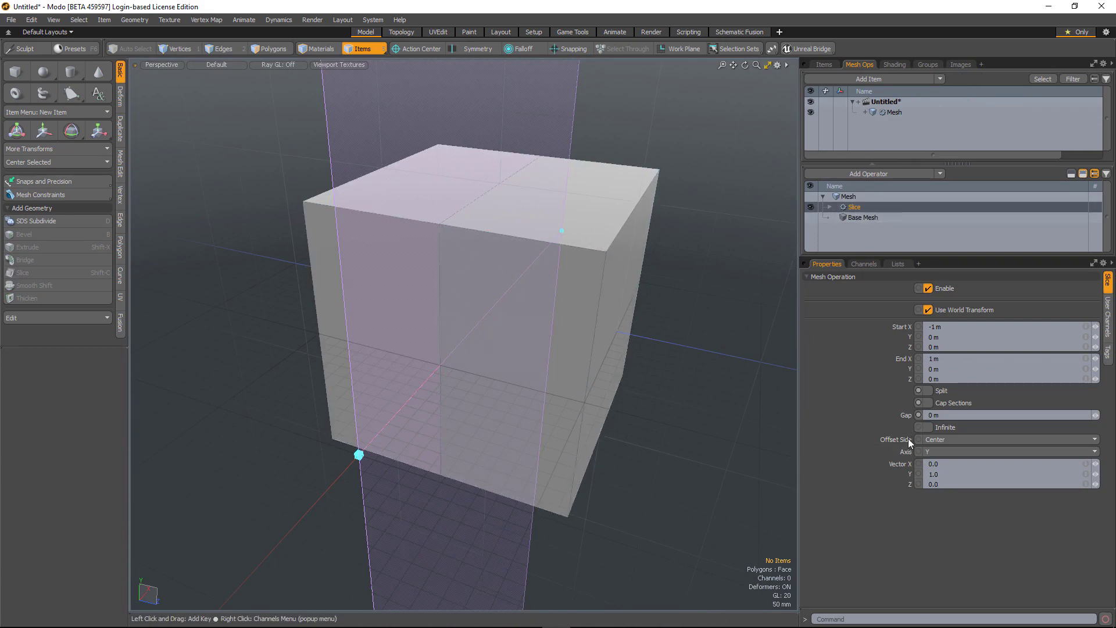
# Step: Enable Split on the cube's Slice operation with a gap of about 387 mm, and cap the cut sections
pyautogui.click(929, 390)
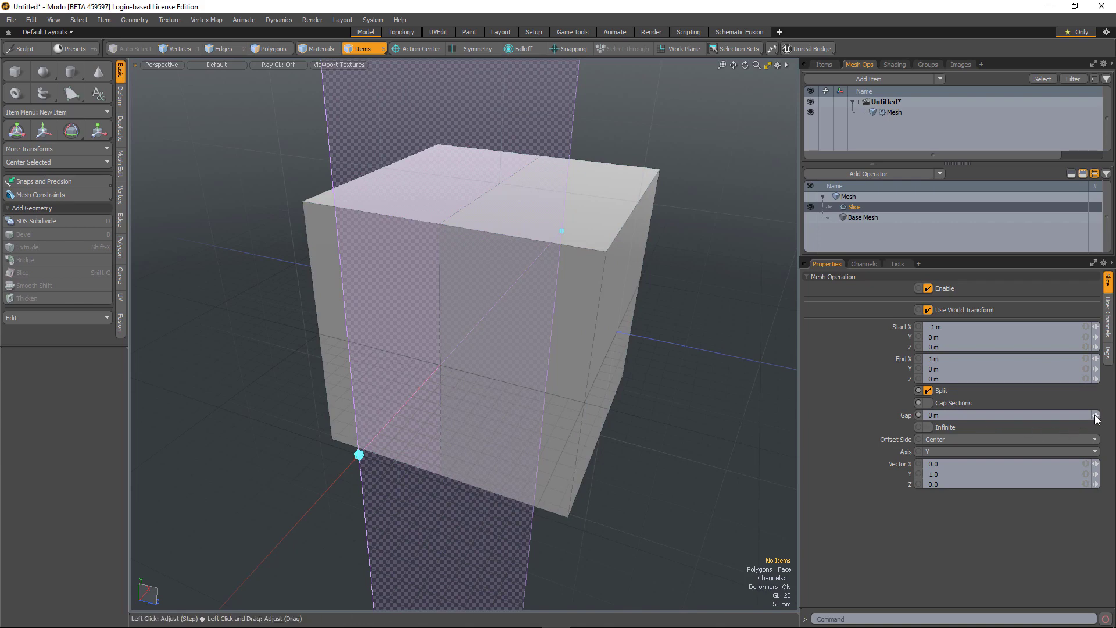
pyautogui.moveTo(1095, 418); pyautogui.dragTo(983, 220)
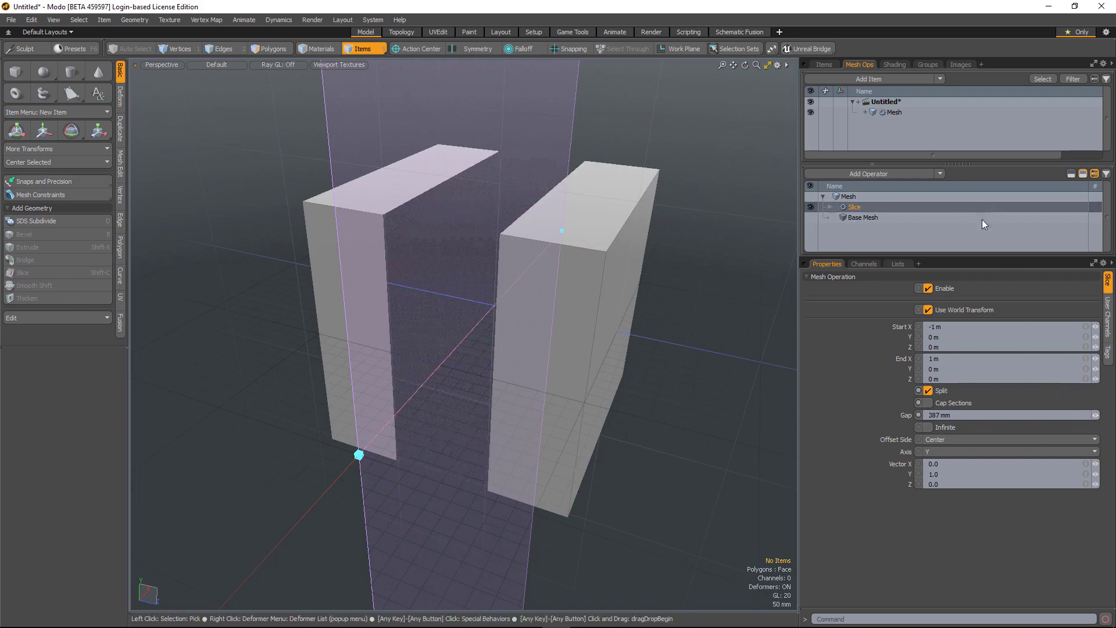
pyautogui.click(928, 403)
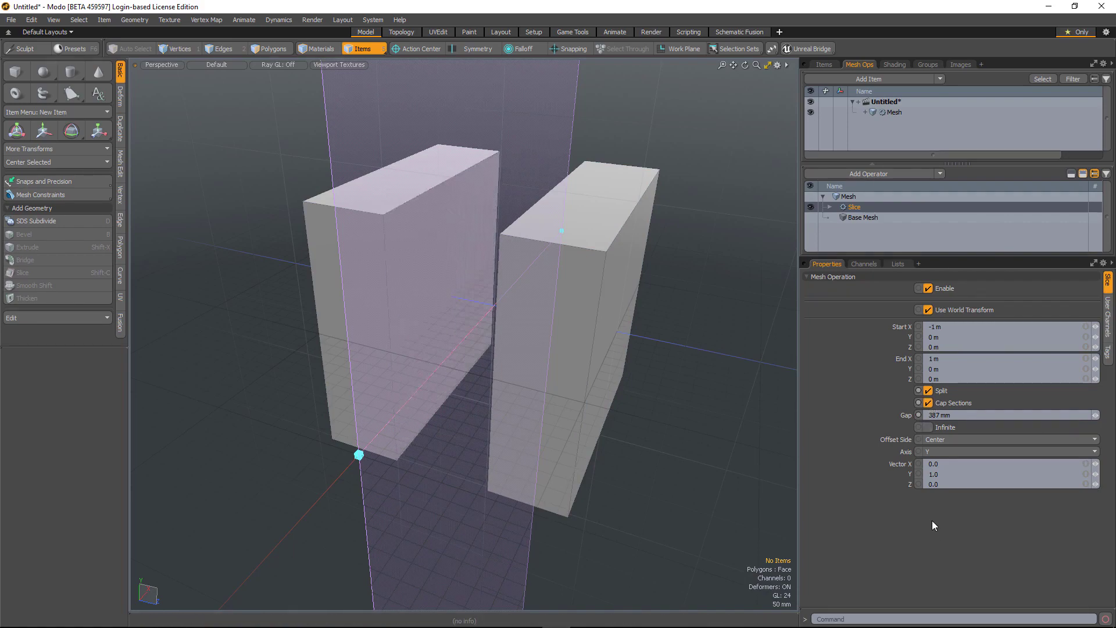
# Step: Add a Polygon Bevel operation above the Slice on the cube mesh and expand its entry
pyautogui.keyDown('alt'); pyautogui.moveTo(538, 399); pyautogui.dragTo(541, 394); pyautogui.keyUp('alt')
pyautogui.click(852, 176)
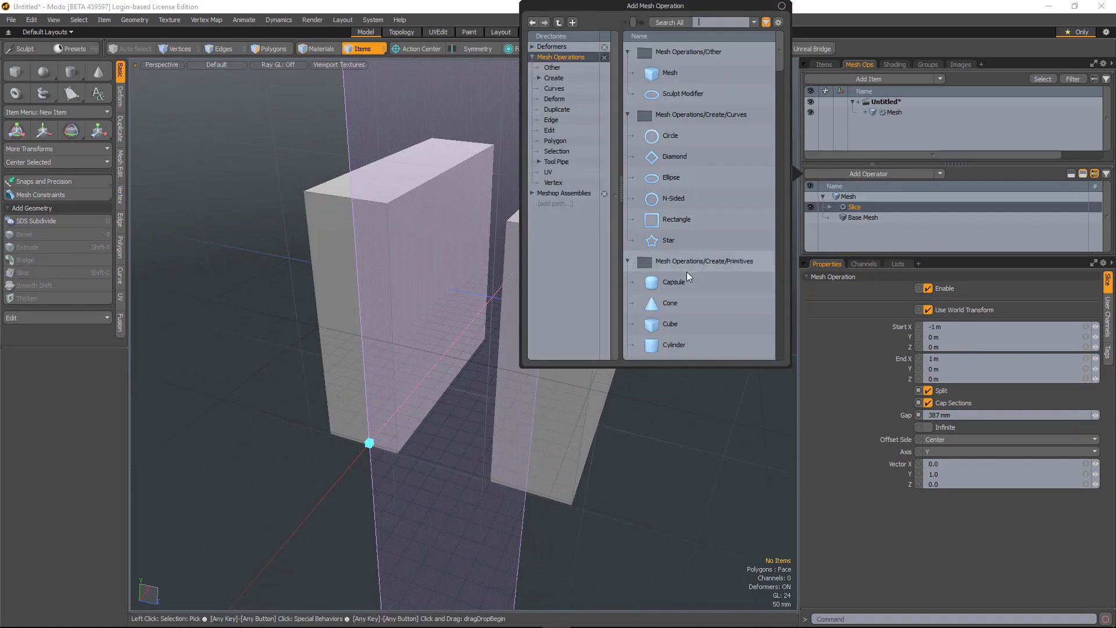
pyautogui.write('pol')
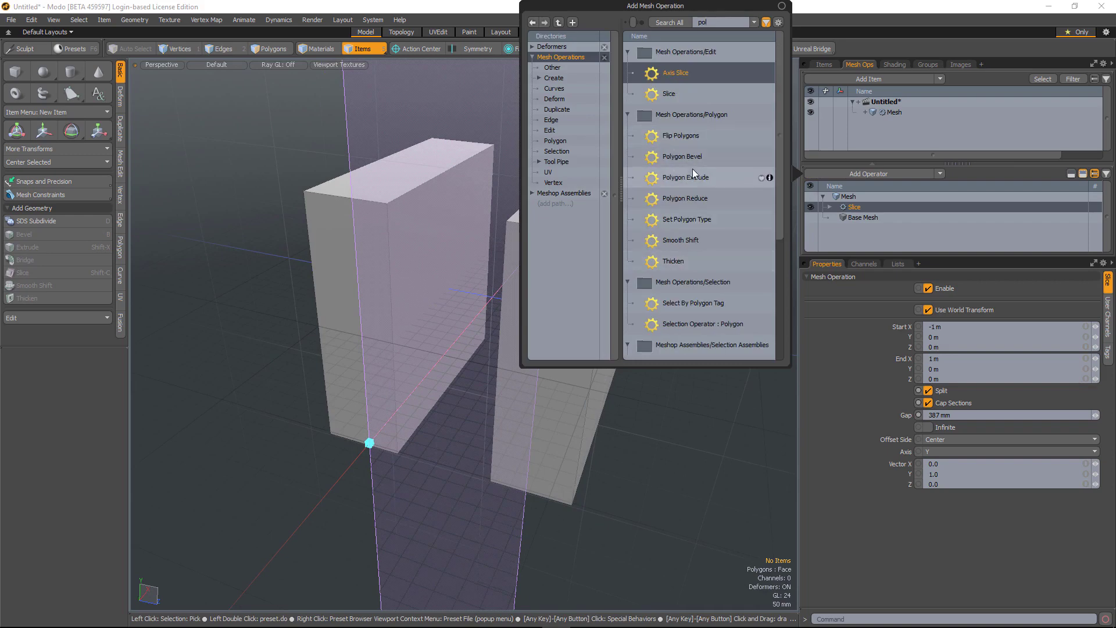
pyautogui.doubleClick(691, 157)
pyautogui.click(829, 207)
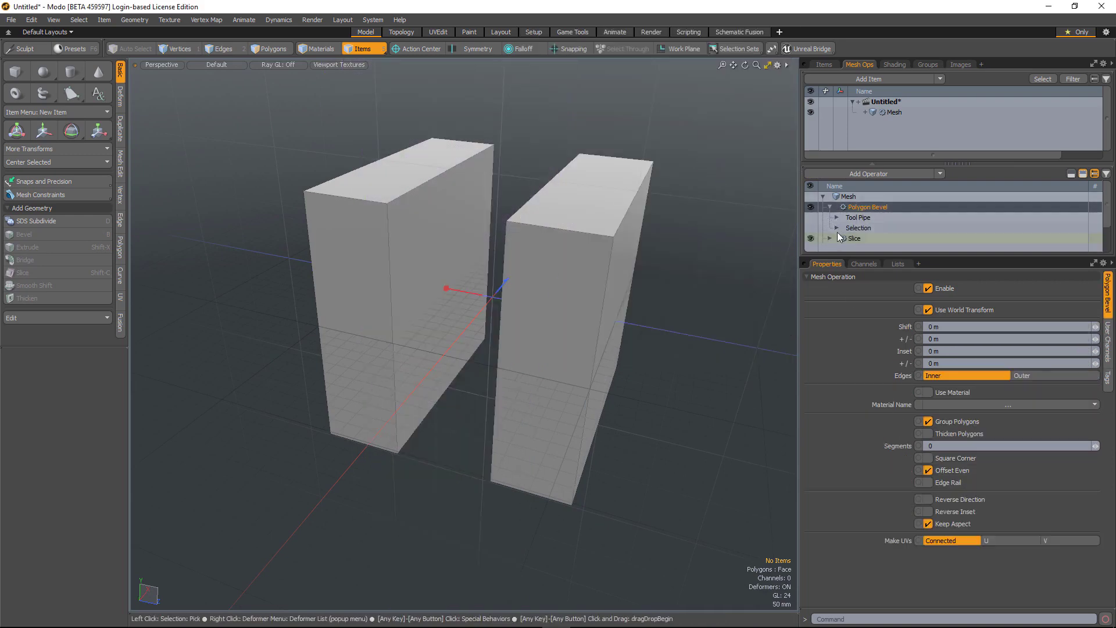
# Step: Add a Select by Previous Operation to the Polygon Bevel's selection, with Slice as its source item and Cap Sections as its name
pyautogui.click(837, 228)
pyautogui.click(862, 238)
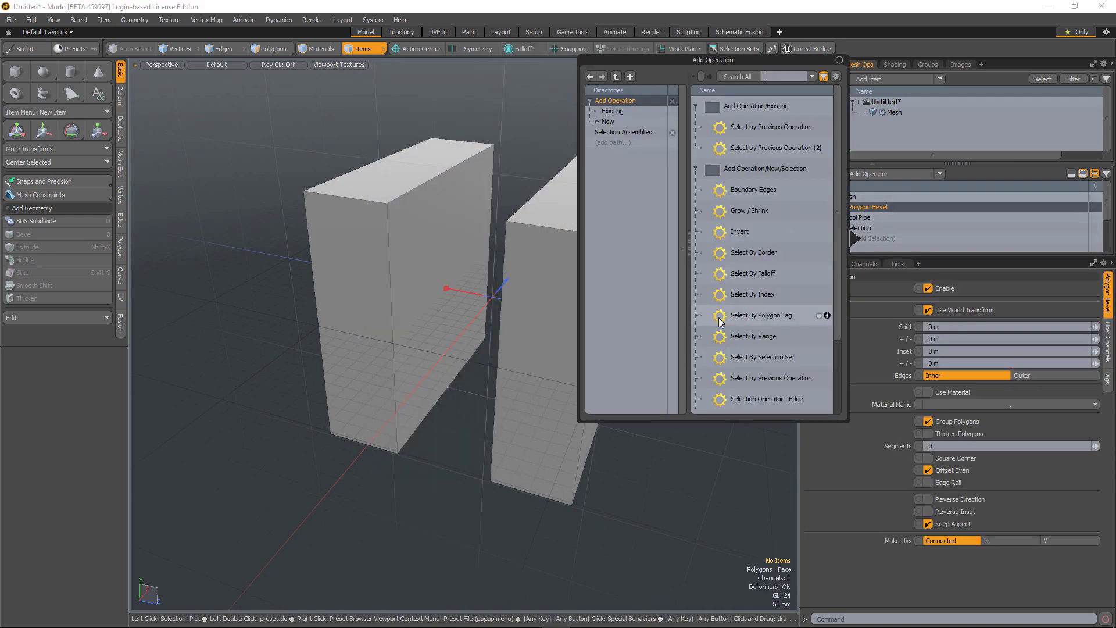
pyautogui.doubleClick(767, 378)
pyautogui.click(954, 319)
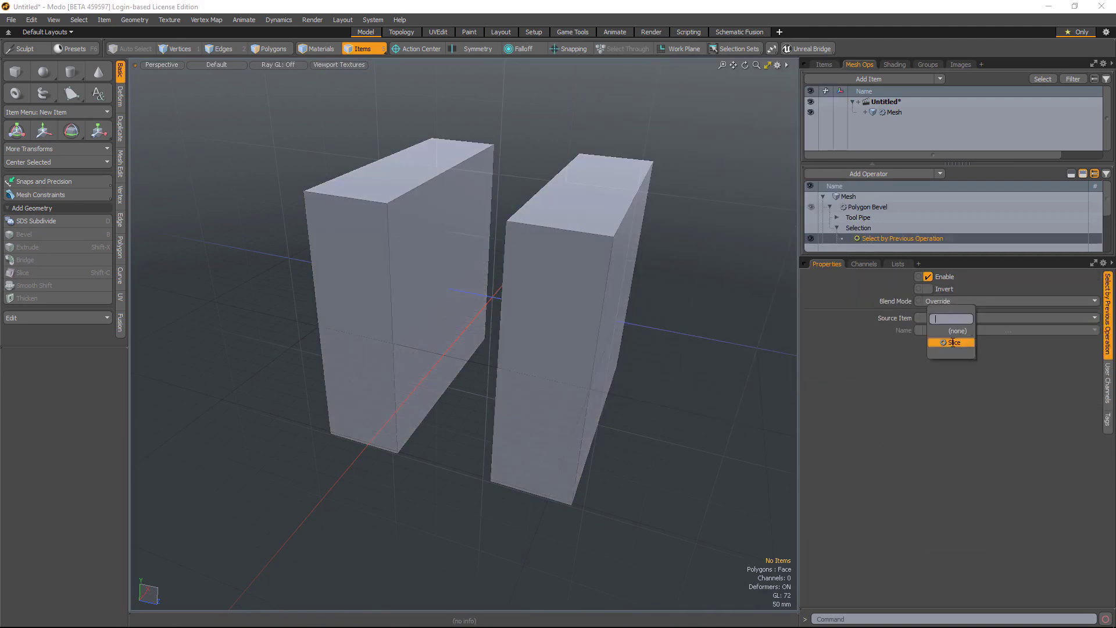
pyautogui.click(983, 334)
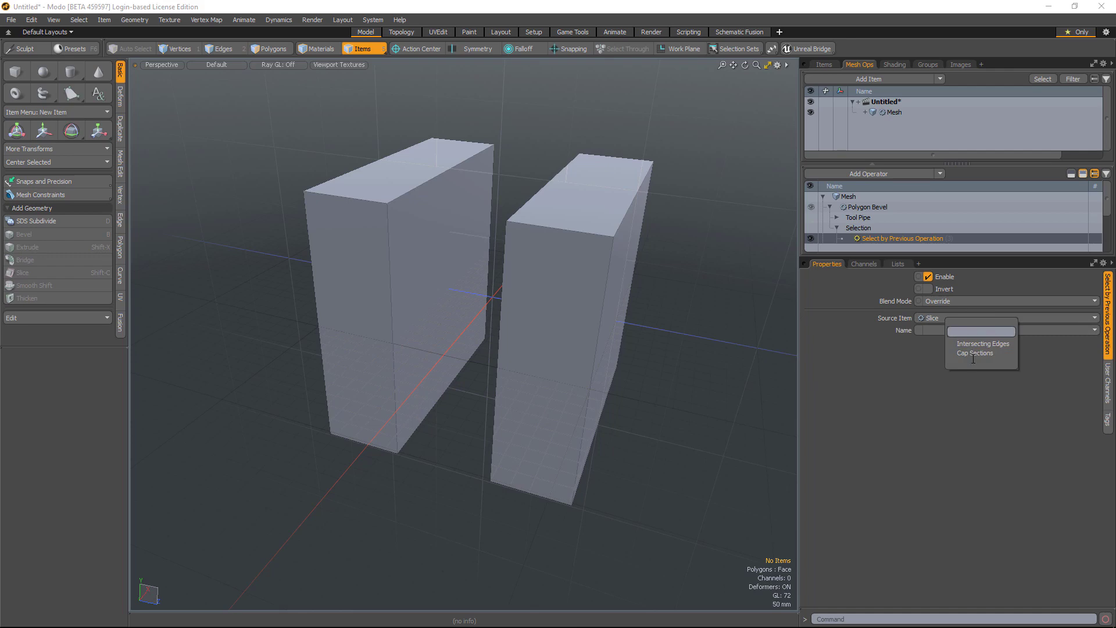
pyautogui.click(975, 353)
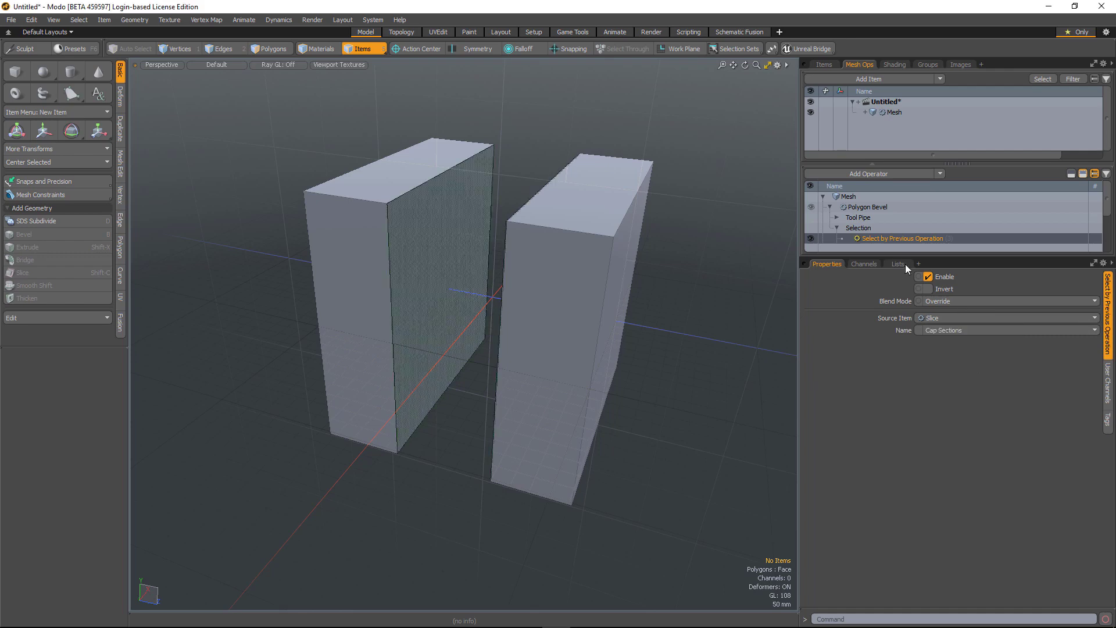
# Step: Bevel the slice's cap polygons with a shift of about 84 mm and an inset of about 106 mm
pyautogui.click(864, 207)
pyautogui.click(270, 49)
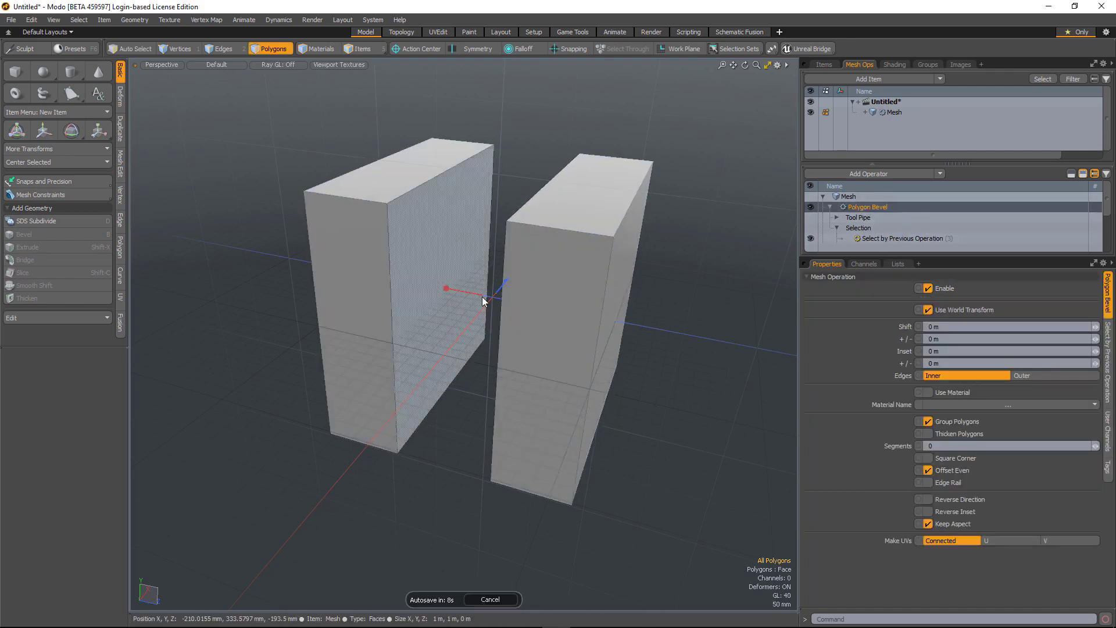
pyautogui.moveTo(501, 291); pyautogui.dragTo(457, 281)
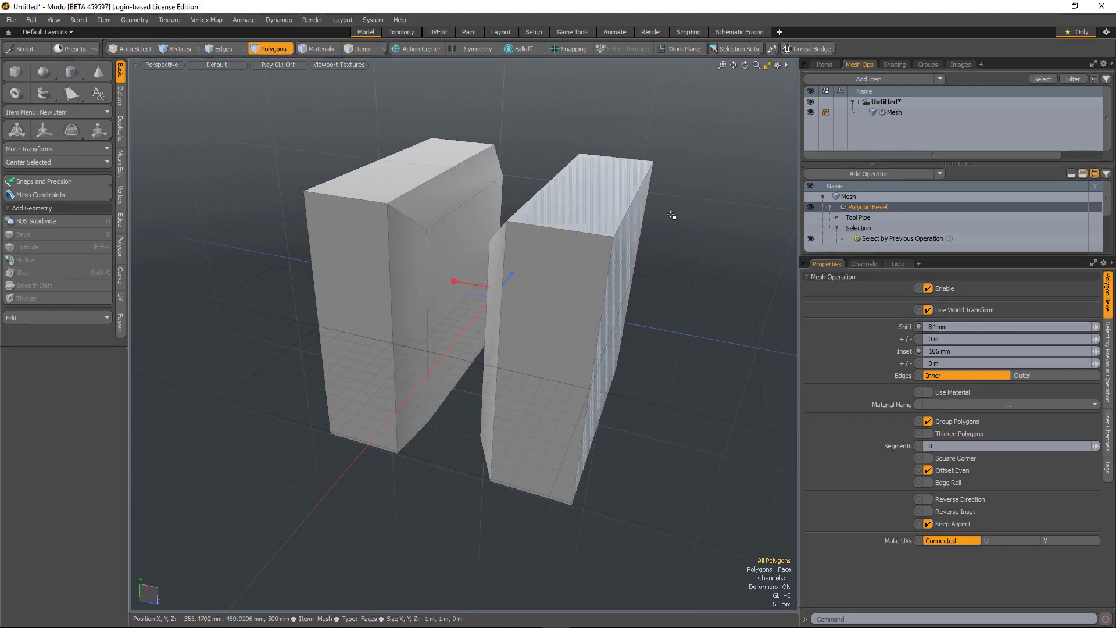
# Step: Delete the Polygon Bevel operation and add an Edge Bevel operation above the Slice
pyautogui.rightClick(870, 210)
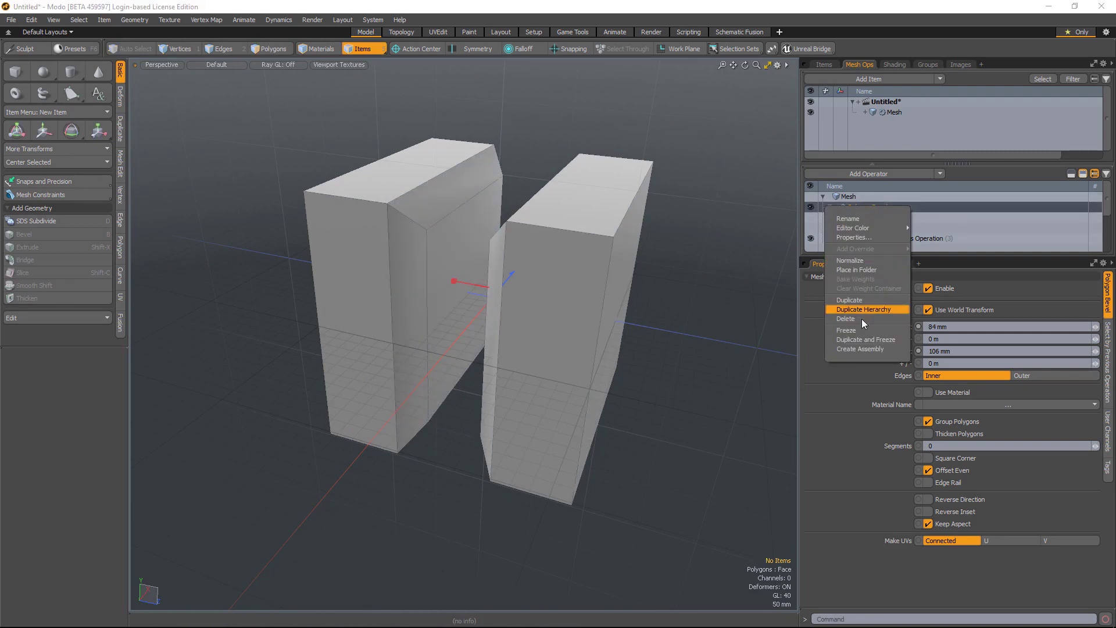
pyautogui.click(862, 319)
pyautogui.click(856, 207)
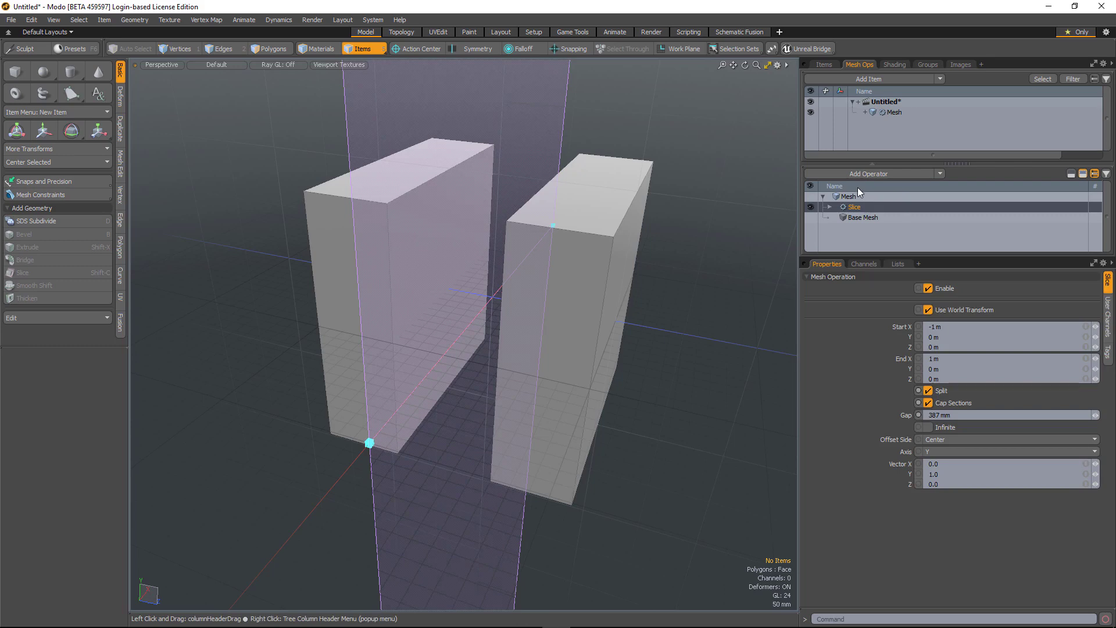
pyautogui.click(860, 174)
pyautogui.write('edg')
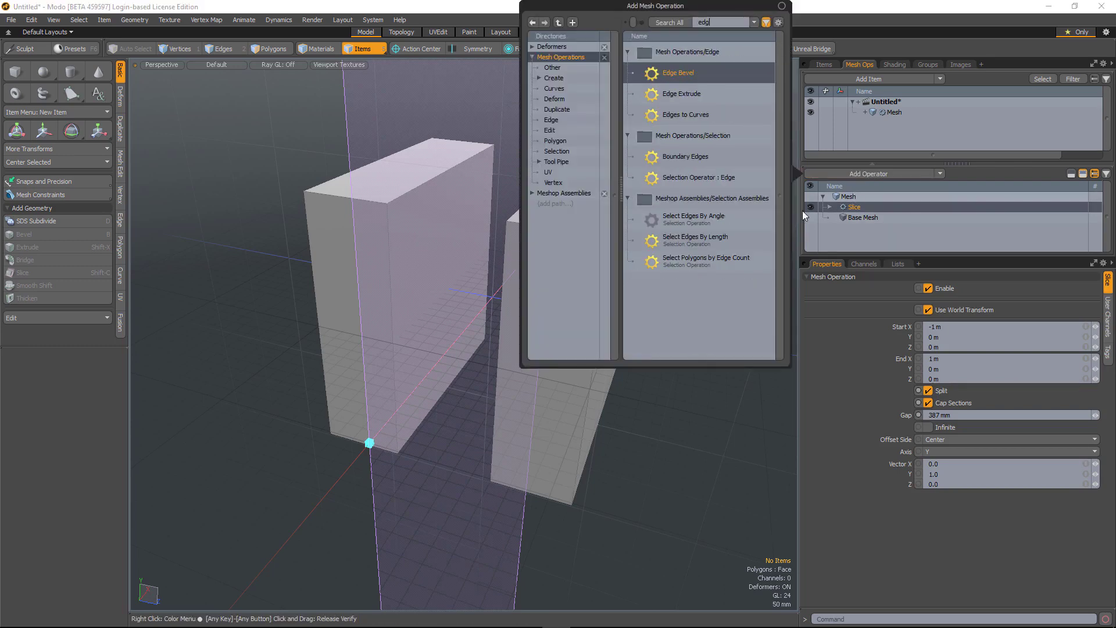
pyautogui.doubleClick(707, 75)
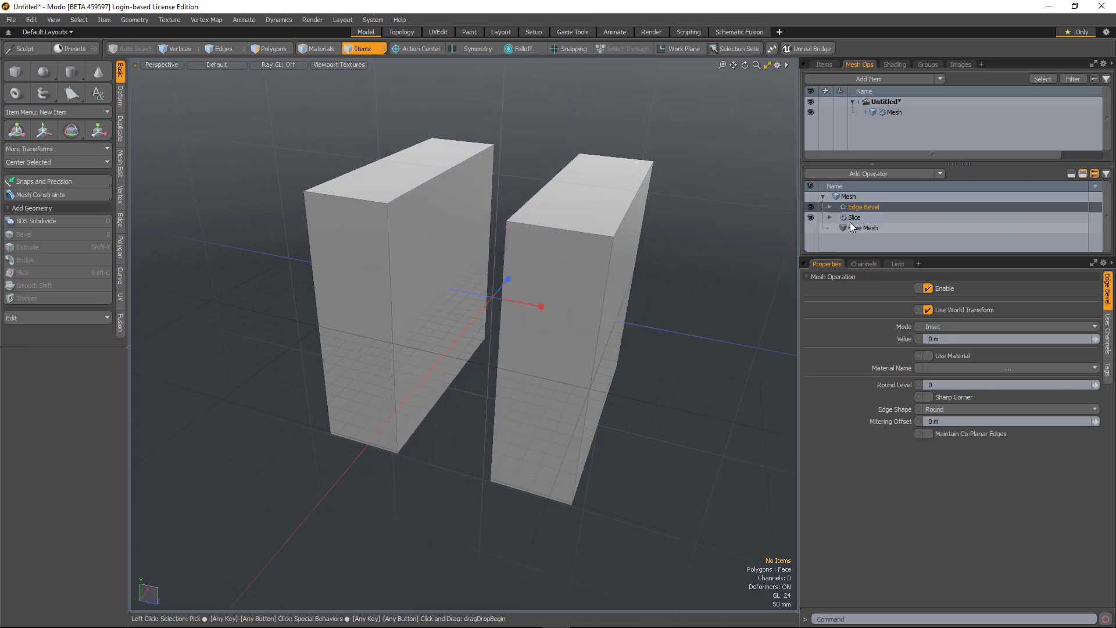
# Step: Add a Select by Previous Operation to the Edge Bevel's selection, with Slice as its source item and Intersecting Edges as its name
pyautogui.click(829, 208)
pyautogui.click(867, 237)
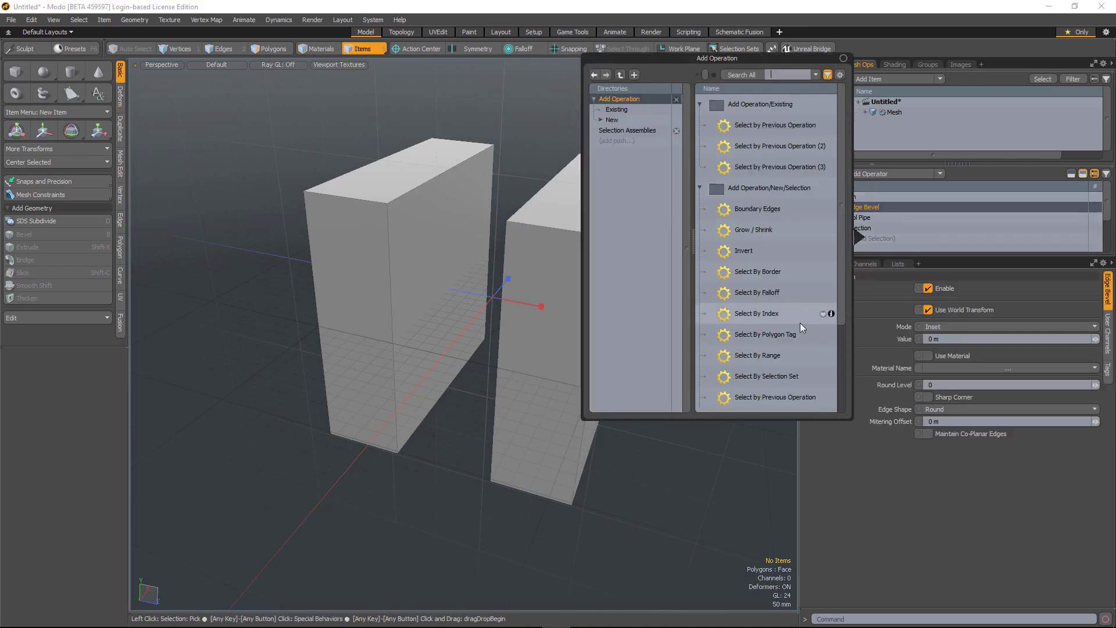
pyautogui.doubleClick(784, 397)
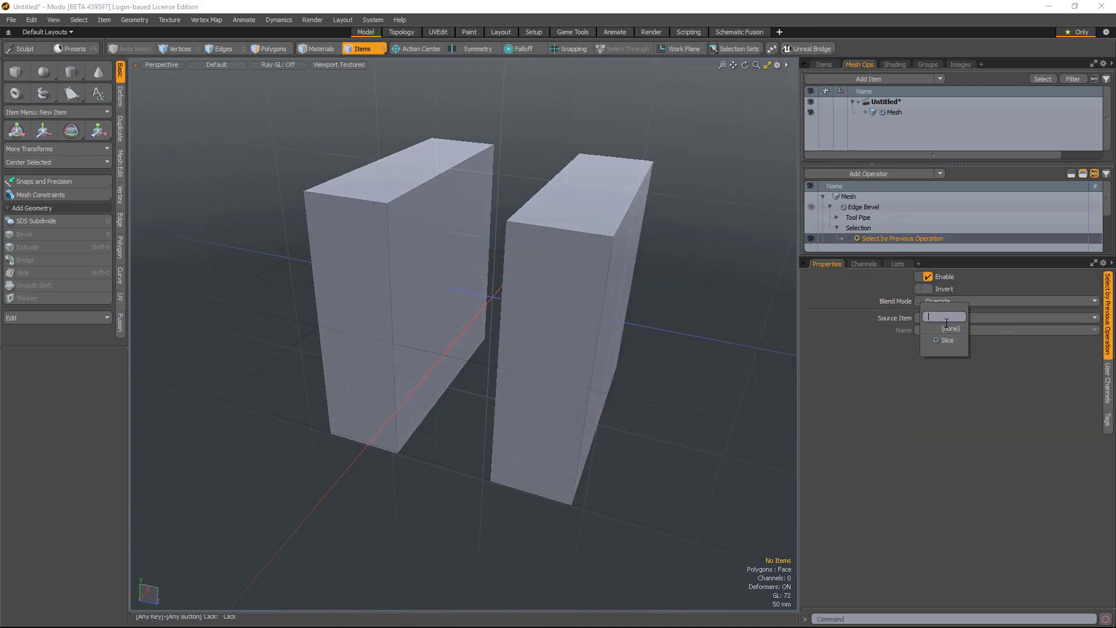
pyautogui.click(961, 329)
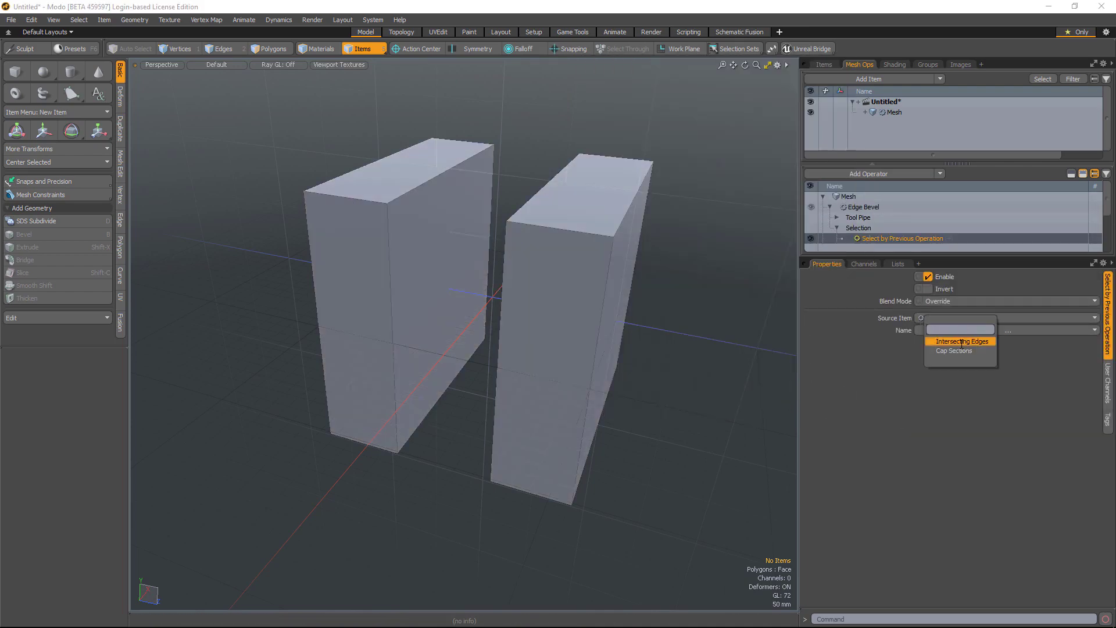
pyautogui.click(960, 340)
# Step: Bevel the sliced edges with an inset value of about 70 mm and a mitering offset of about 44 mm
pyautogui.click(875, 208)
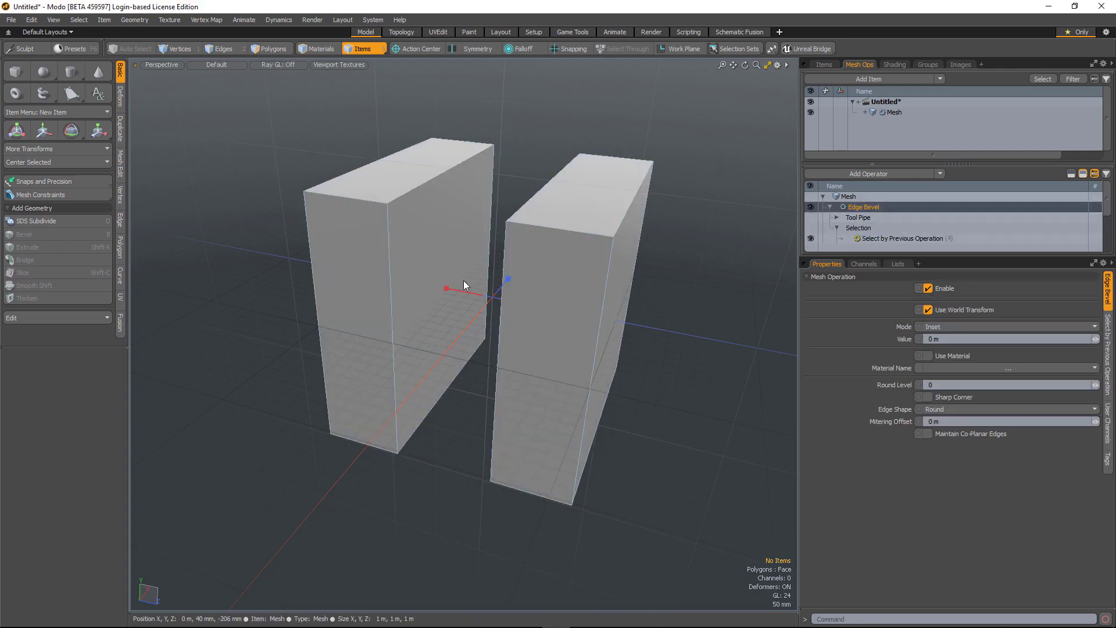
pyautogui.moveTo(444, 289); pyautogui.dragTo(449, 287)
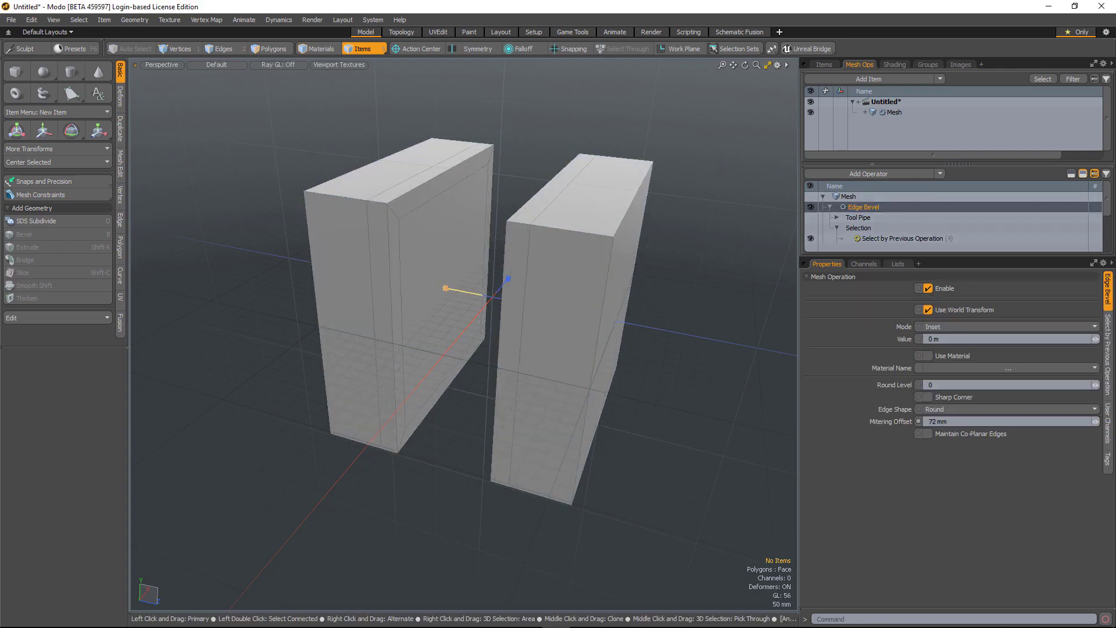
pyautogui.click(510, 274)
pyautogui.click(271, 49)
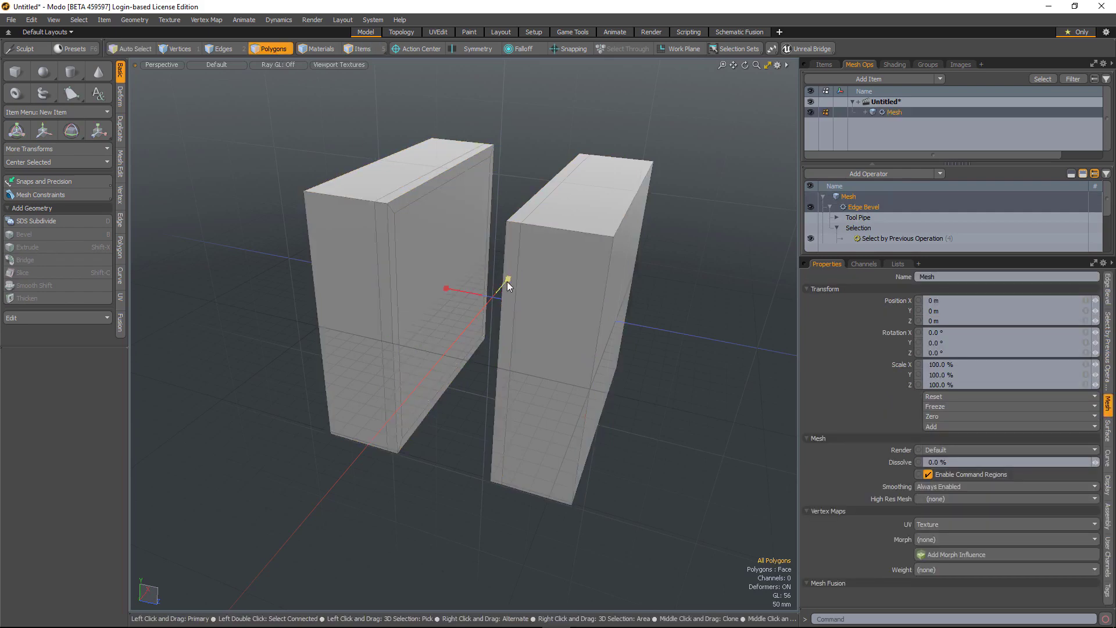
pyautogui.moveTo(508, 279); pyautogui.dragTo(488, 293)
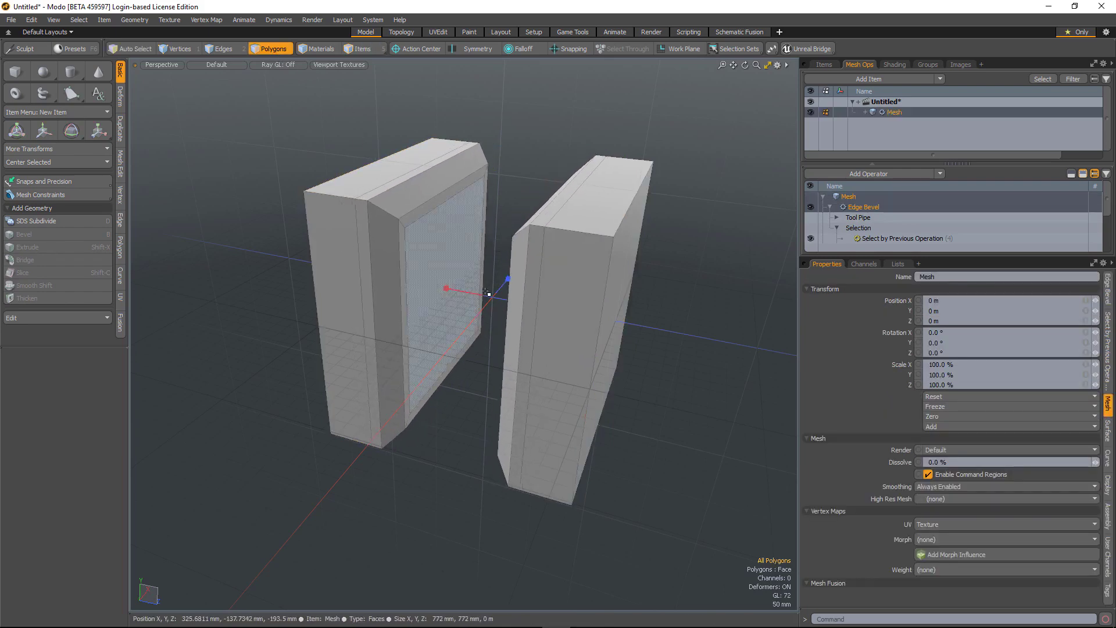
# Step: Set the Edge Bevel's round level to 2
pyautogui.click(862, 207)
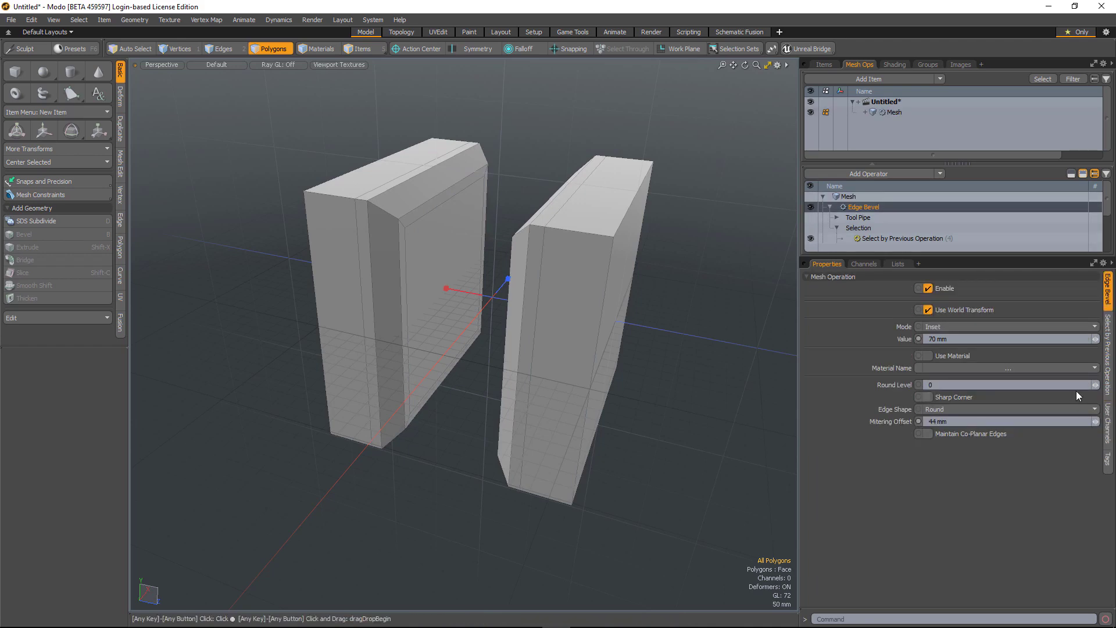
pyautogui.click(1098, 385)
pyautogui.click(1097, 385)
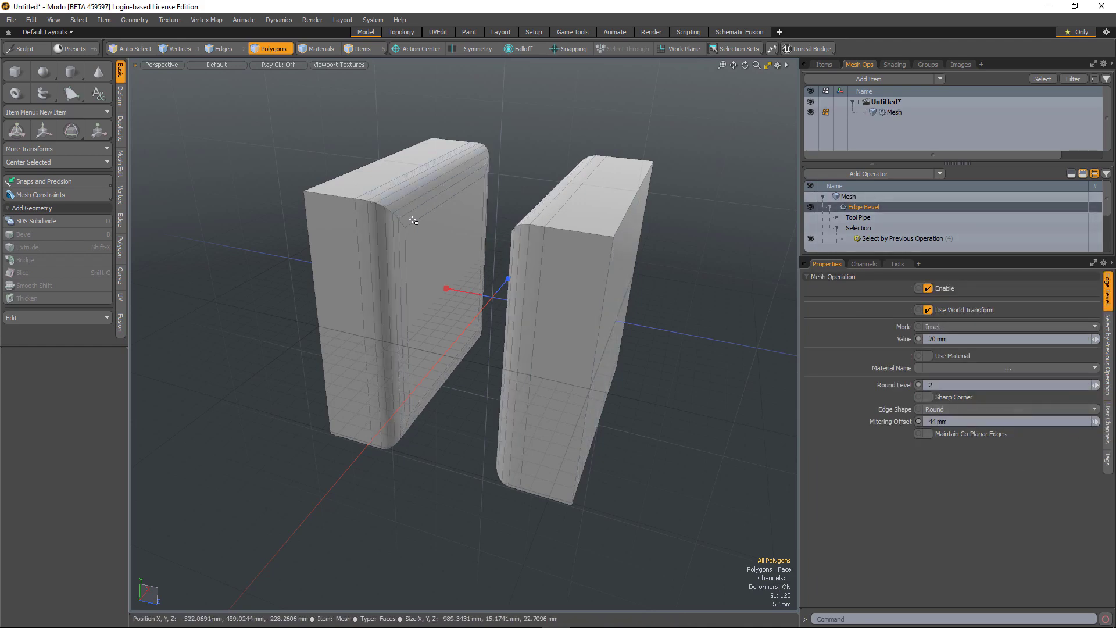